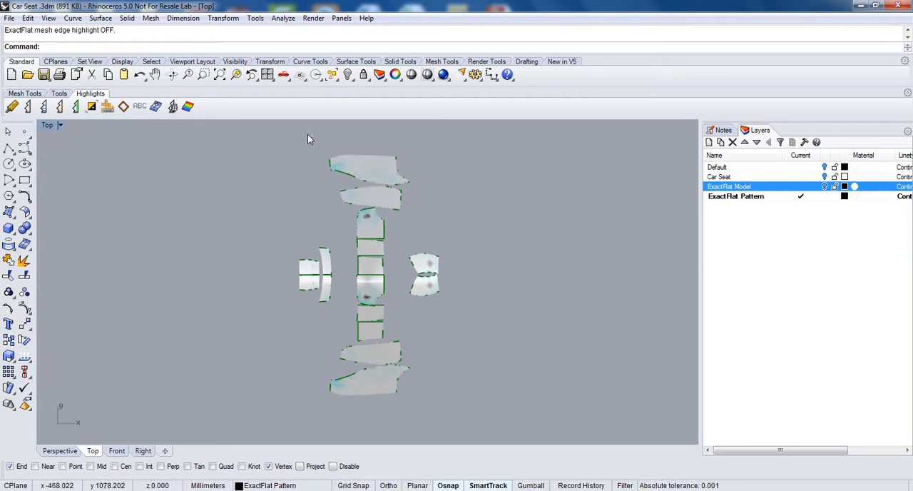
Step: Move the two upper side panels, the top centre piece and the small piece below it apart from the flattened pattern layout
{"action": "left_click_drag", "start_coordinate": [376, 163], "coordinate": [511, 164]}
{"action": "left_click_drag", "start_coordinate": [366, 199], "coordinate": [242, 165]}
{"action": "left_click_drag", "start_coordinate": [359, 218], "coordinate": [354, 160]}
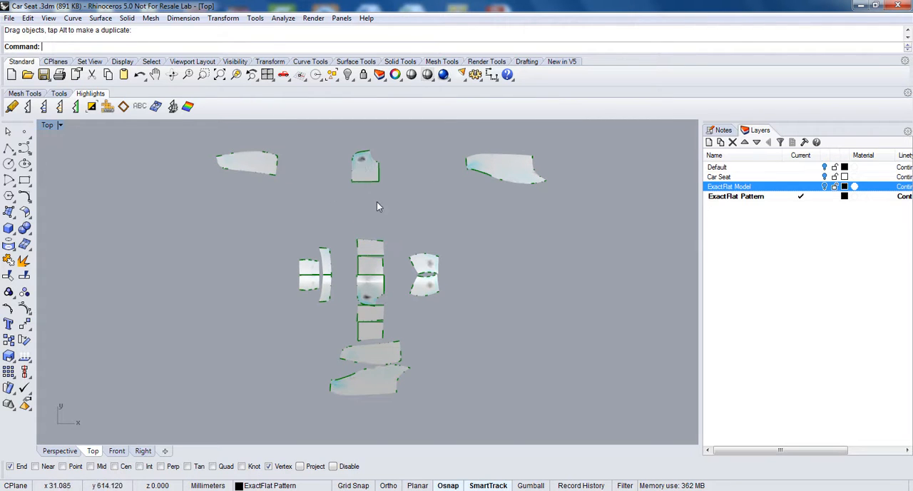
{"action": "left_click_drag", "start_coordinate": [378, 246], "coordinate": [401, 214]}
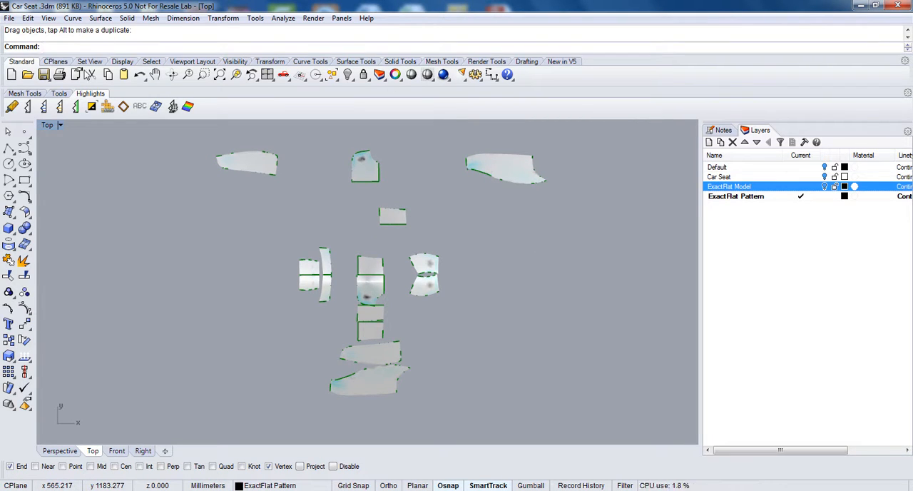
Step: Use ExactFlat Find on the top centre piece's cuts to assemble the centre section with its neighbouring pieces, narrow strips and both large side panels
{"action": "left_click", "coordinate": [59, 94]}
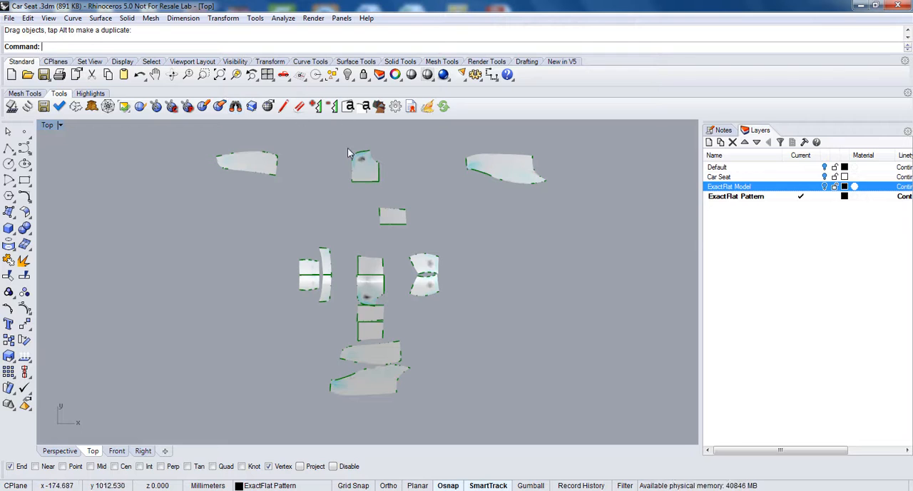
{"action": "left_click", "coordinate": [235, 107]}
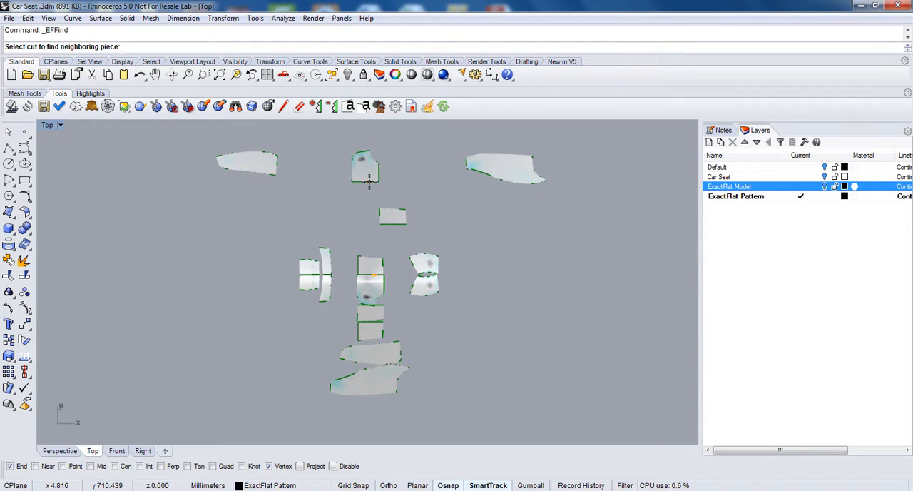
{"action": "left_click", "coordinate": [369, 181]}
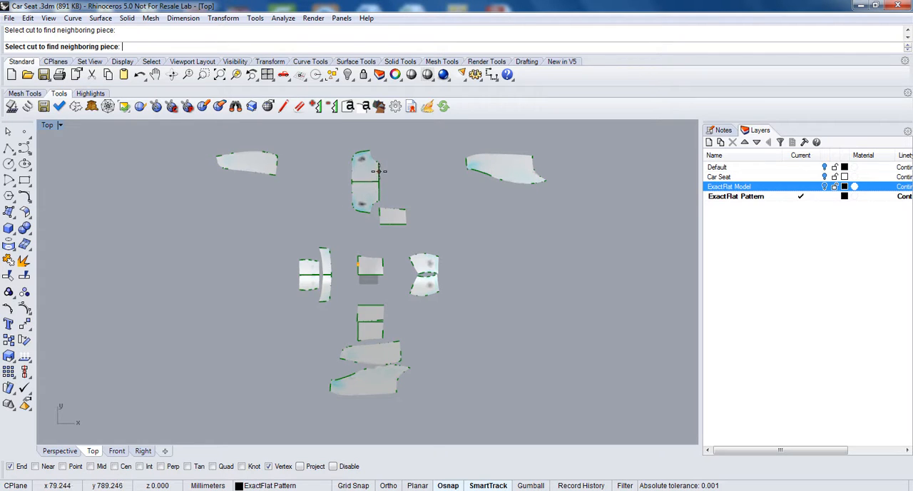
{"action": "left_click", "coordinate": [378, 174]}
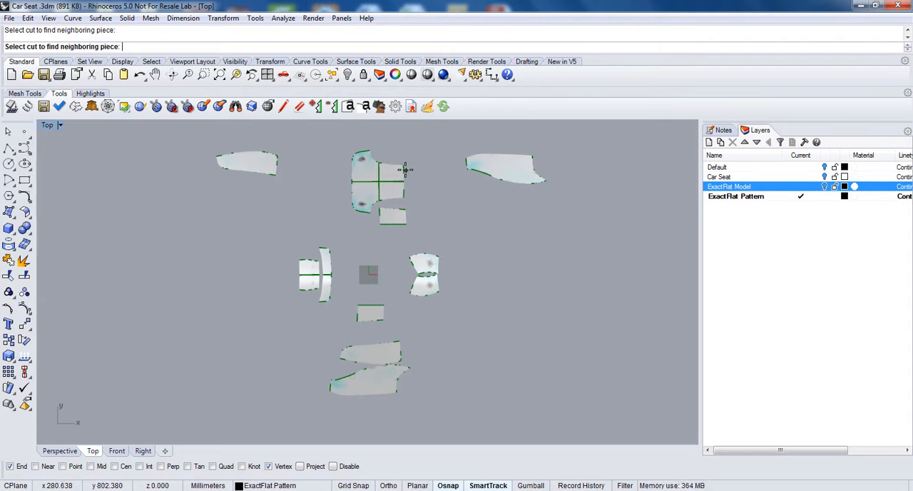
{"action": "left_click", "coordinate": [403, 170]}
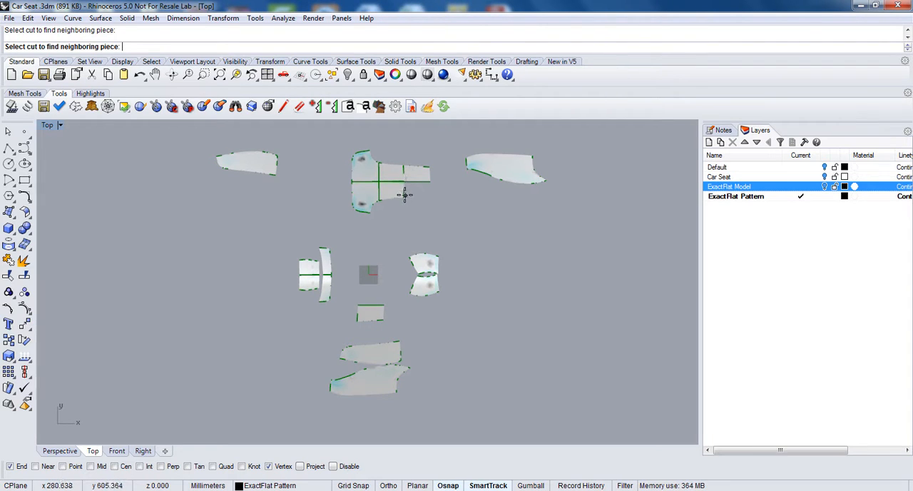
{"action": "left_click", "coordinate": [404, 194]}
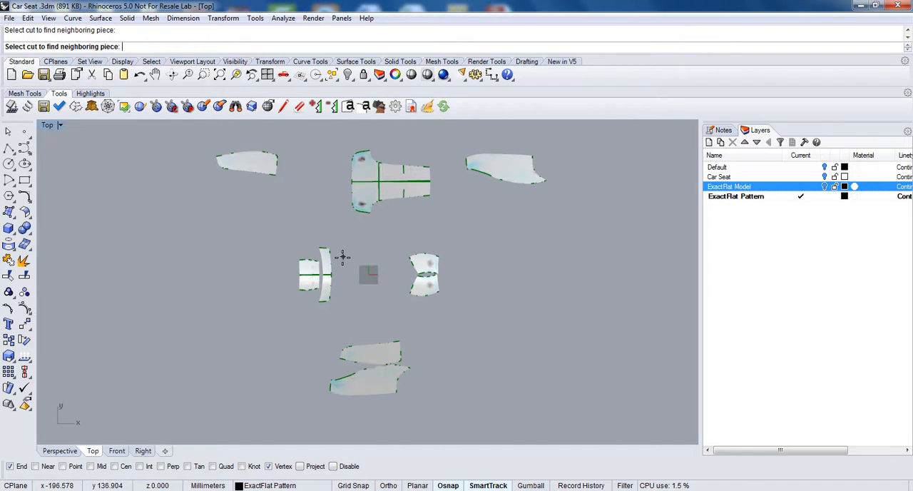
{"action": "left_click", "coordinate": [366, 212]}
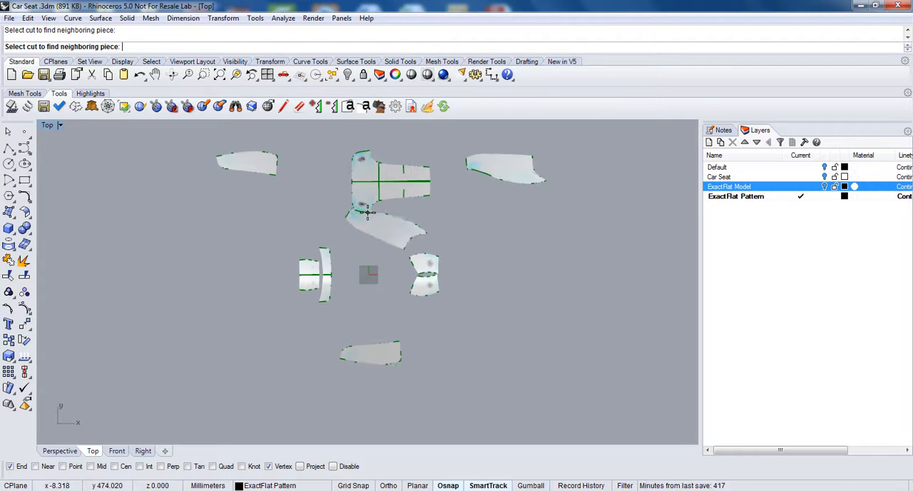
{"action": "left_click", "coordinate": [366, 150]}
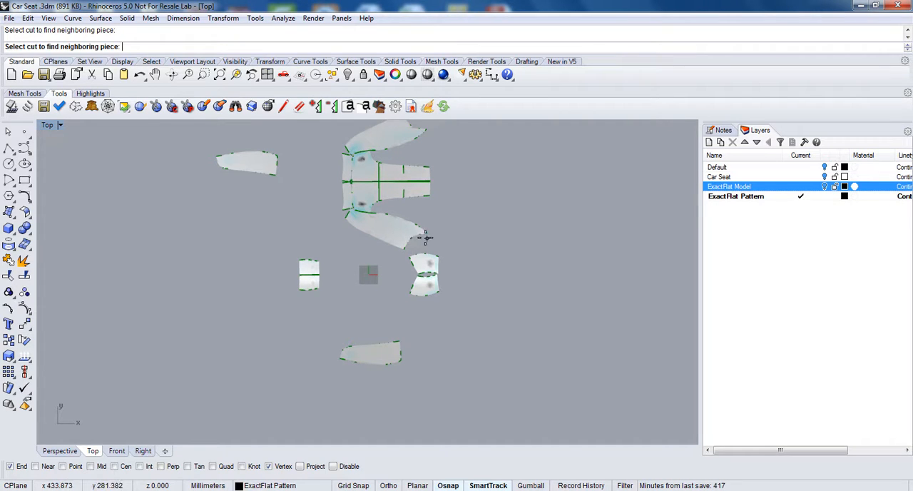
Step: Join the neighbouring curved corner pieces to the outer ends of both large side panels through their cut edges
{"action": "scroll", "coordinate": [419, 236], "scroll_direction": "up", "scroll_amount": 5}
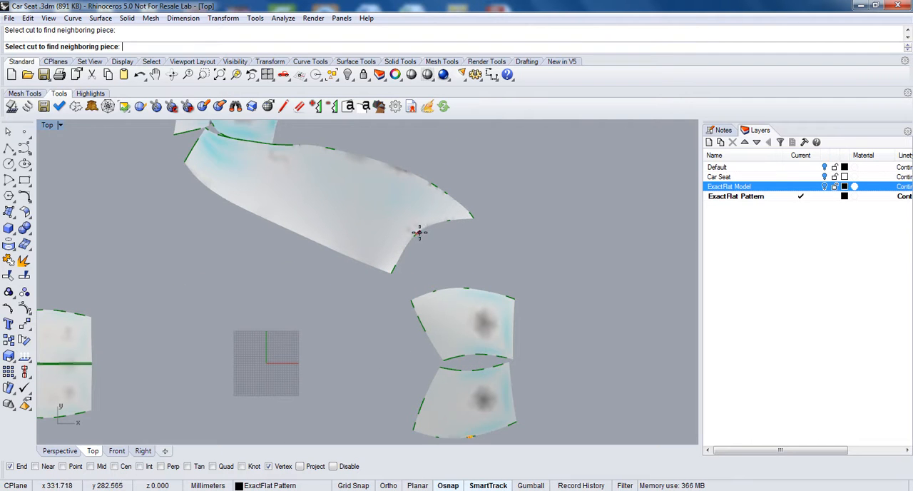
{"action": "scroll", "coordinate": [419, 234], "scroll_direction": "down", "scroll_amount": 3}
{"action": "scroll", "coordinate": [443, 238], "scroll_direction": "up", "scroll_amount": 5}
{"action": "scroll", "coordinate": [442, 239], "scroll_direction": "down", "scroll_amount": 7}
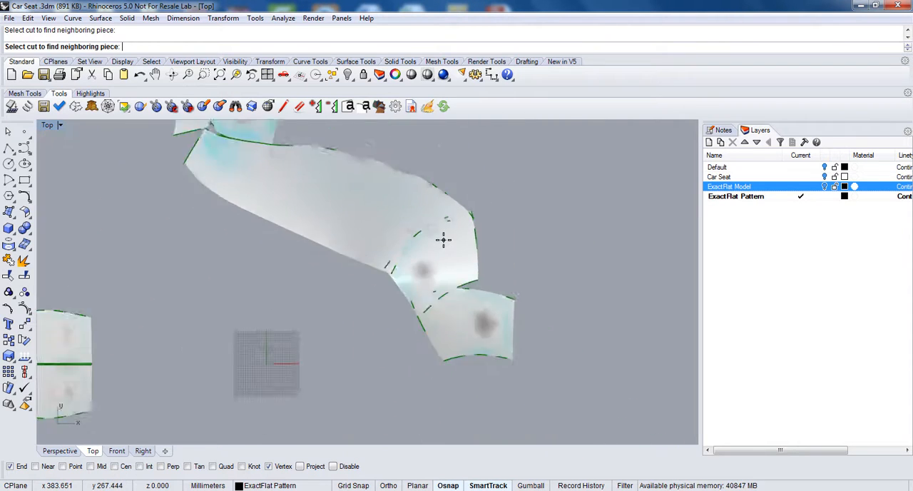
{"action": "scroll", "coordinate": [438, 207], "scroll_direction": "down", "scroll_amount": 5}
{"action": "scroll", "coordinate": [440, 193], "scroll_direction": "up", "scroll_amount": 4}
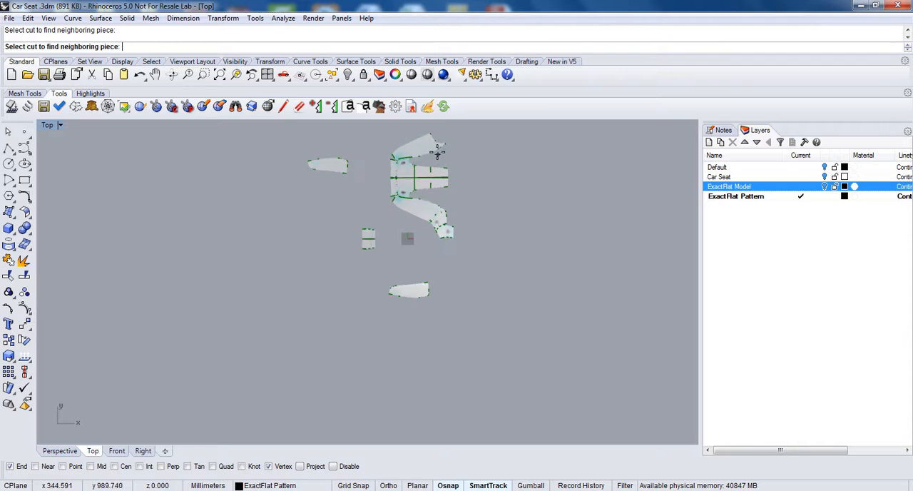
{"action": "scroll", "coordinate": [436, 137], "scroll_direction": "down", "scroll_amount": 5}
{"action": "scroll", "coordinate": [434, 136], "scroll_direction": "up", "scroll_amount": 4}
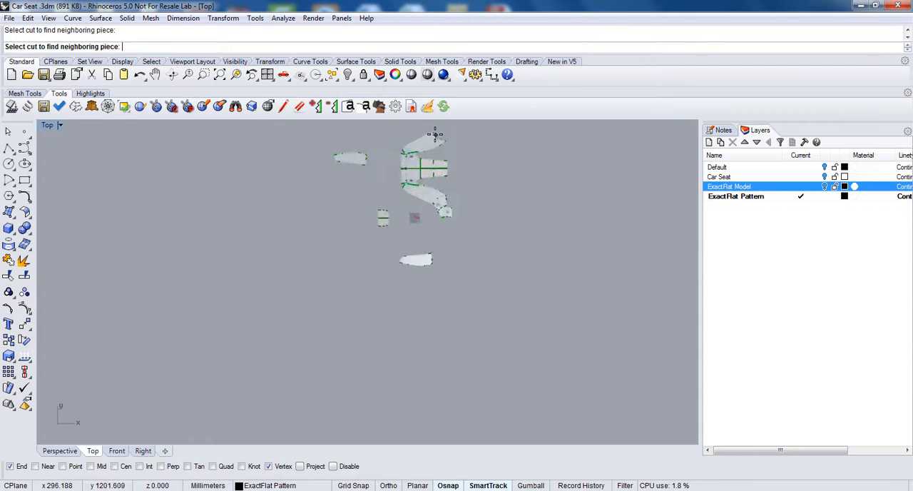
{"action": "scroll", "coordinate": [435, 135], "scroll_direction": "up", "scroll_amount": 4}
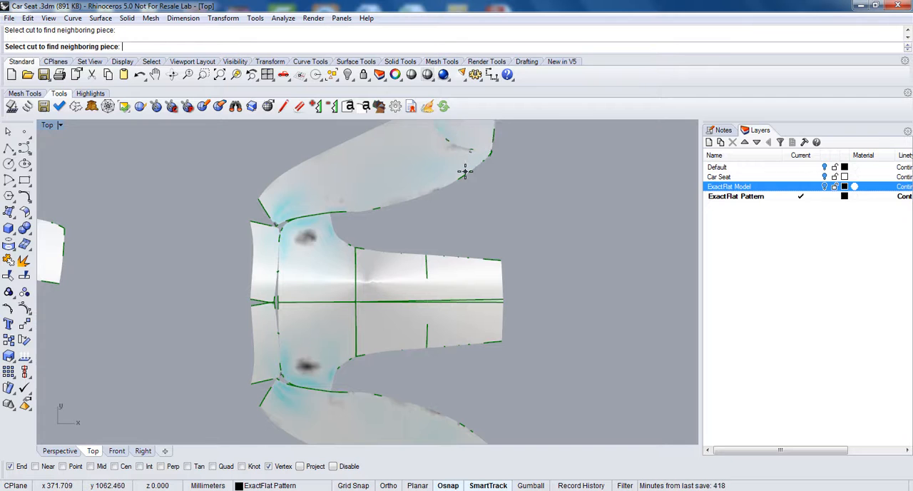
{"action": "scroll", "coordinate": [464, 172], "scroll_direction": "down", "scroll_amount": 2}
{"action": "scroll", "coordinate": [464, 173], "scroll_direction": "down", "scroll_amount": 1}
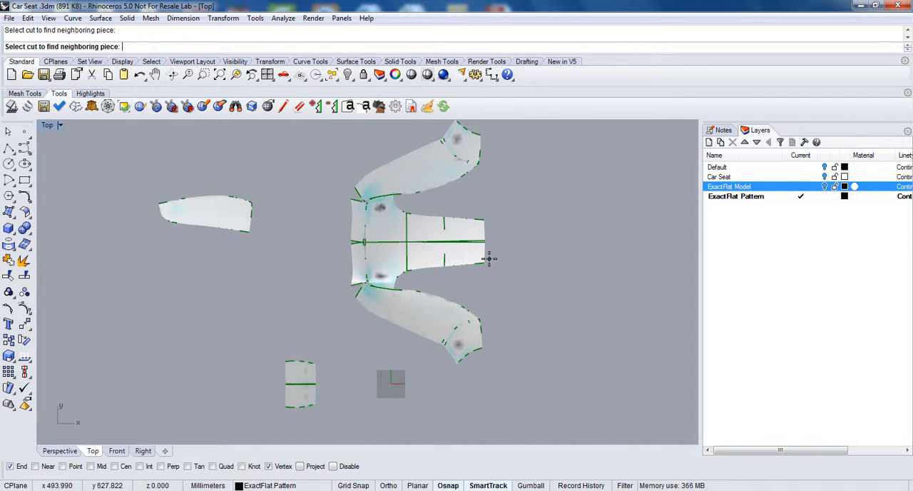
Step: Join the neighbouring small end pieces and long tapered panels to the corner pieces of both side assemblies
{"action": "left_click", "coordinate": [477, 351]}
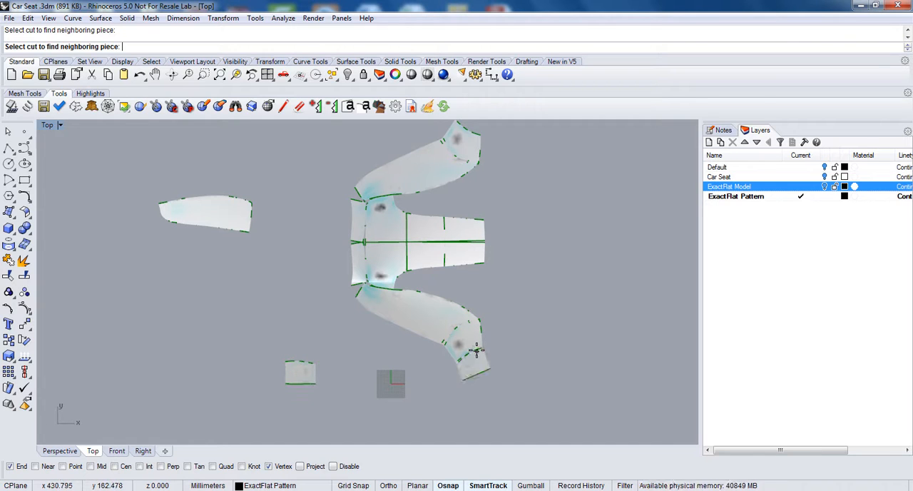
{"action": "left_click", "coordinate": [478, 133]}
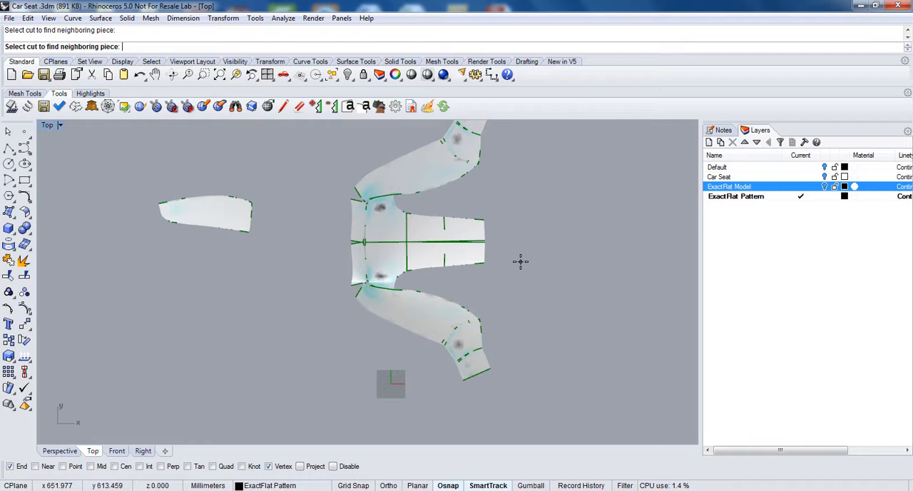
{"action": "scroll", "coordinate": [520, 261], "scroll_direction": "up", "scroll_amount": 3}
{"action": "scroll", "coordinate": [520, 261], "scroll_direction": "down", "scroll_amount": 5}
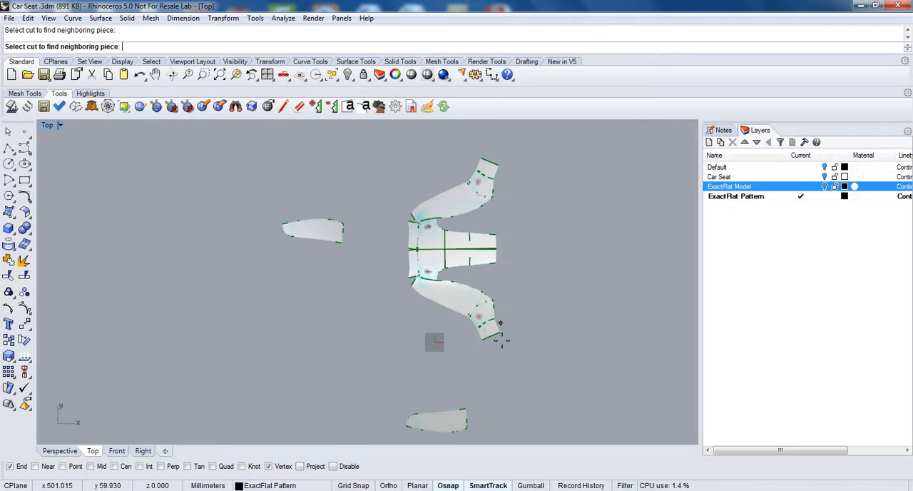
{"action": "left_click", "coordinate": [493, 198]}
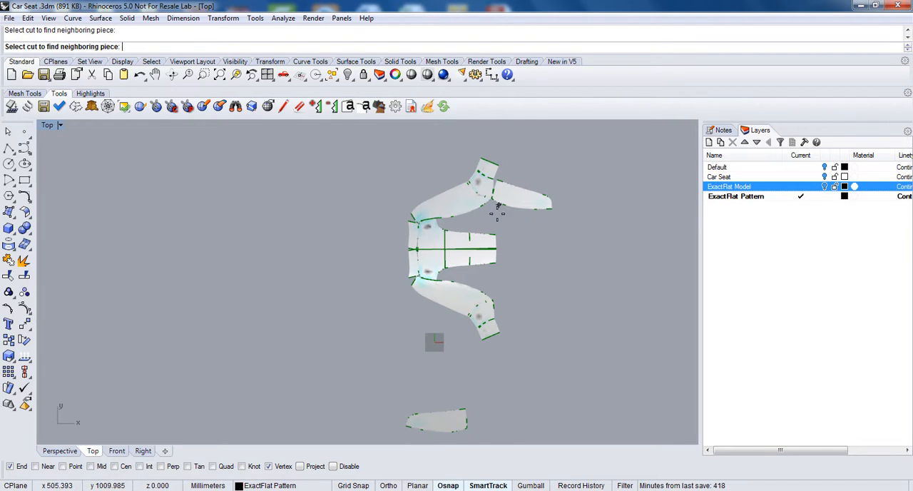
{"action": "left_click", "coordinate": [493, 306]}
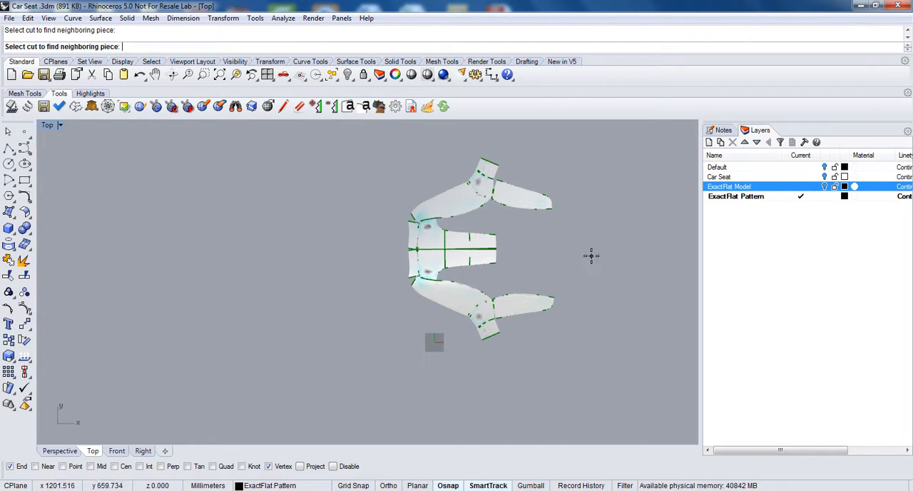
{"action": "left_click", "coordinate": [220, 77]}
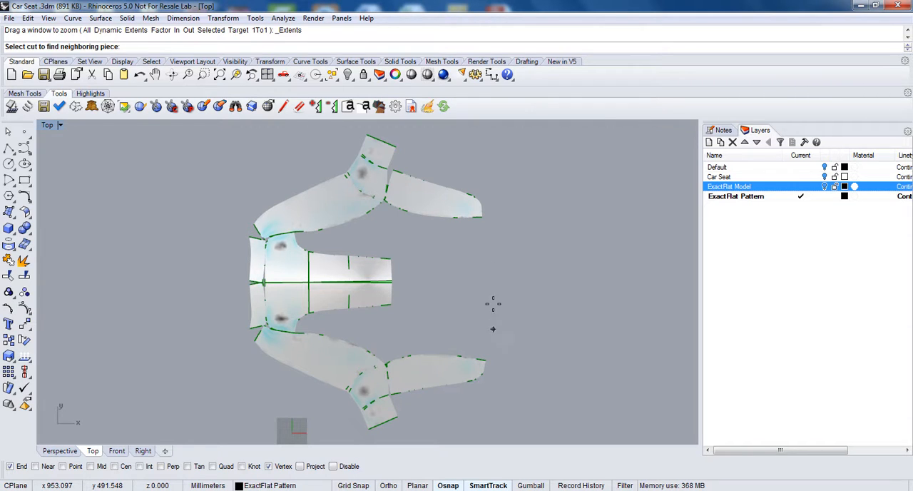
{"action": "key", "text": "Escape"}
Step: Separate the upper tapered panel, the upper small end piece and the two centre end pieces from the assembled pattern
{"action": "left_click_drag", "start_coordinate": [409, 211], "coordinate": [389, 140]}
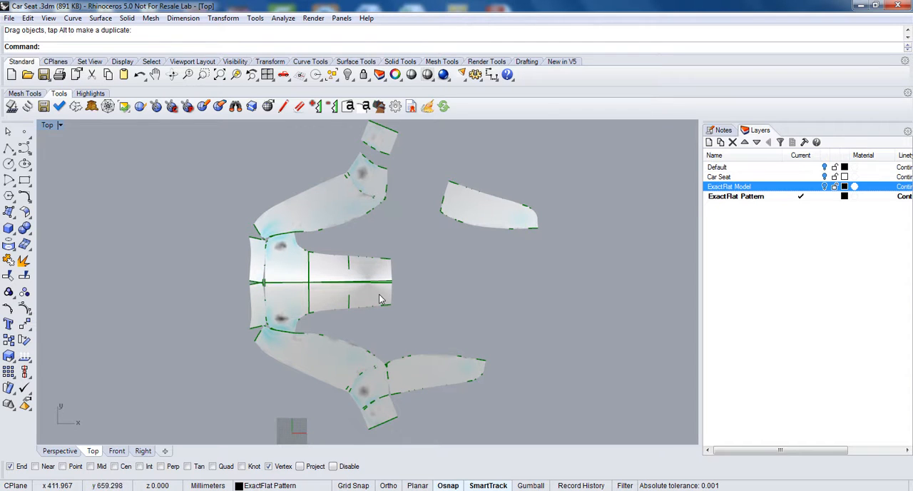
{"action": "left_click_drag", "start_coordinate": [377, 294], "coordinate": [397, 268]}
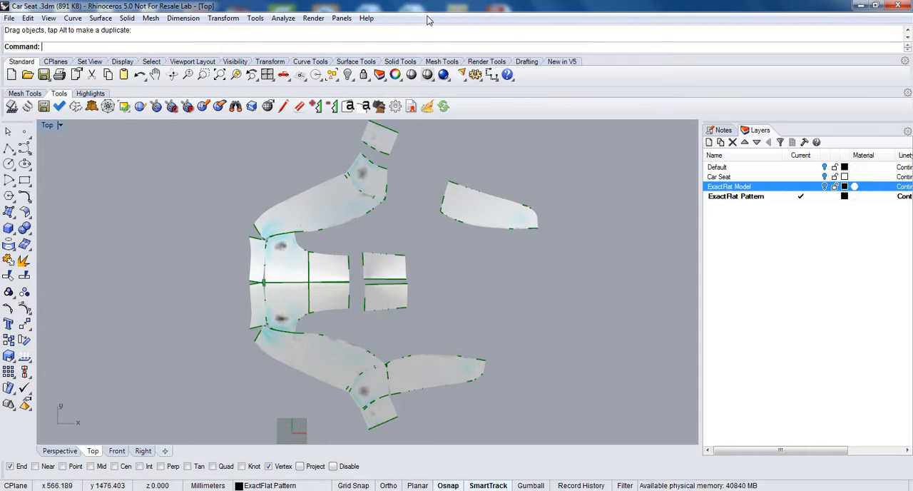
Step: Add two piece tags to the pattern pieces using the default "New piece tag %n" text and red color
{"action": "left_click", "coordinate": [364, 108]}
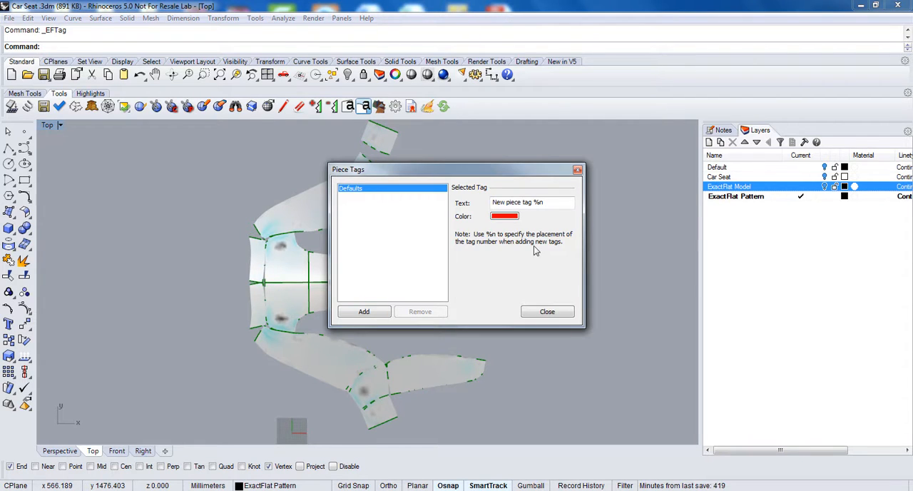
{"action": "left_click", "coordinate": [364, 311]}
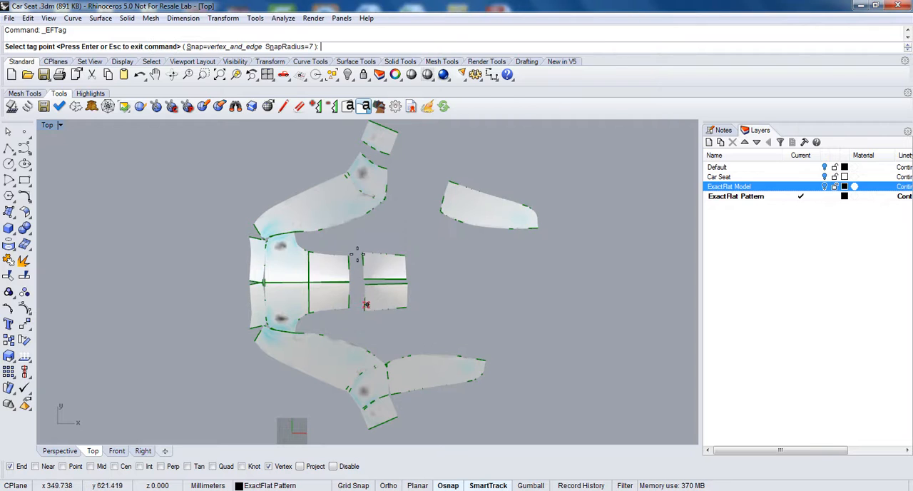
{"action": "left_click", "coordinate": [324, 206]}
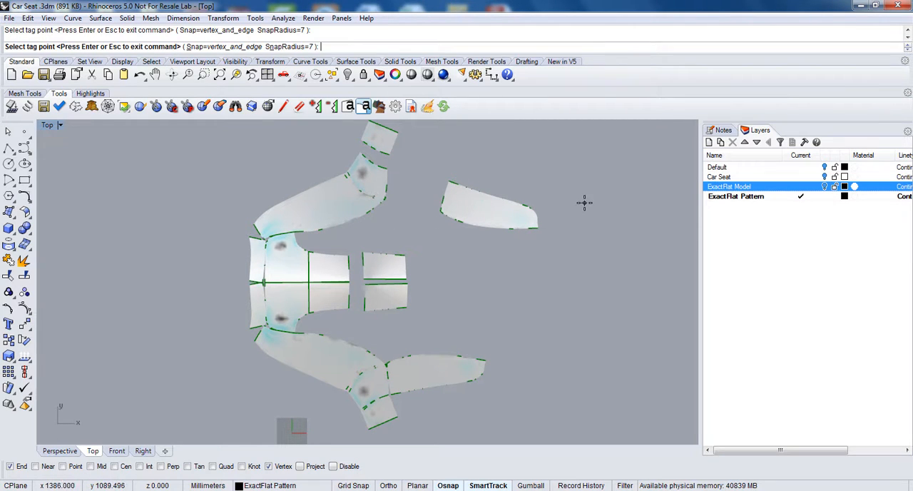
{"action": "left_click", "coordinate": [61, 126]}
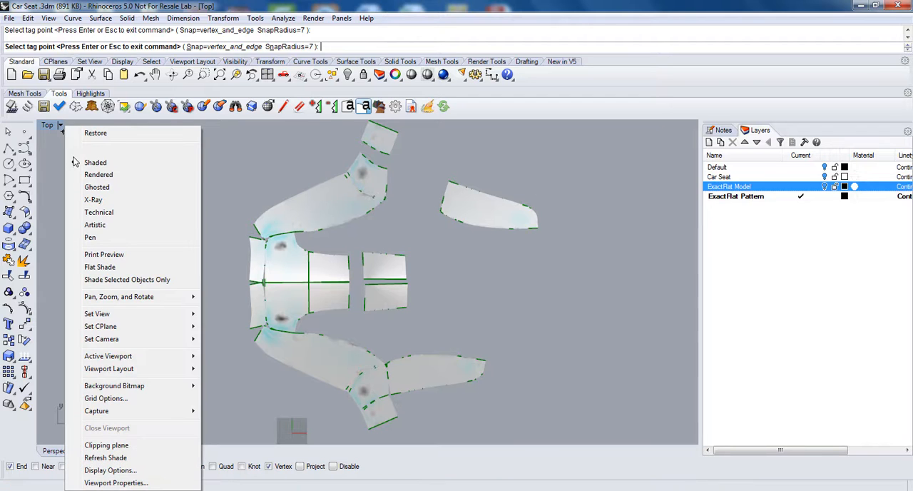
{"action": "left_click", "coordinate": [84, 152]}
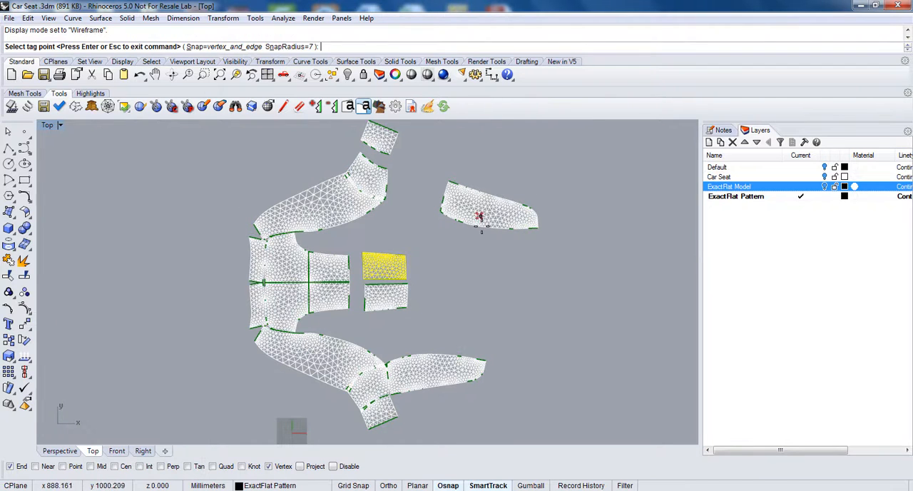
{"action": "left_click", "coordinate": [60, 126]}
{"action": "left_click", "coordinate": [64, 158]}
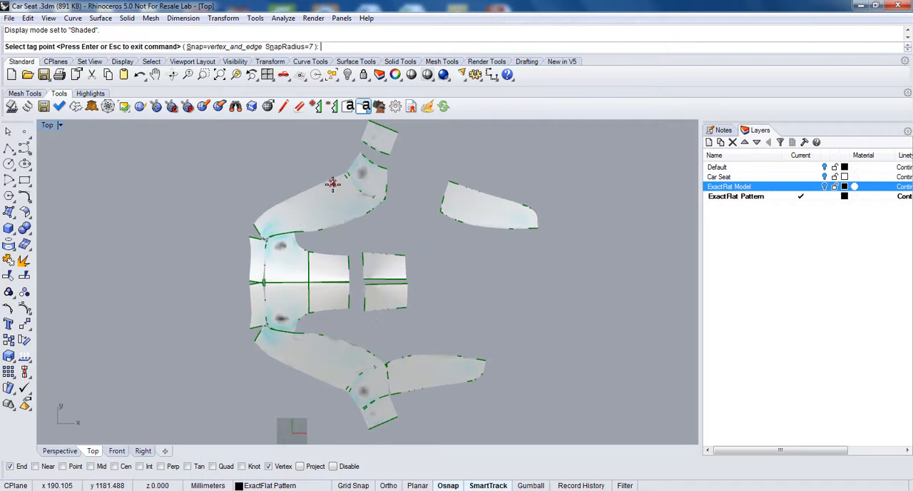
{"action": "left_click", "coordinate": [416, 223]}
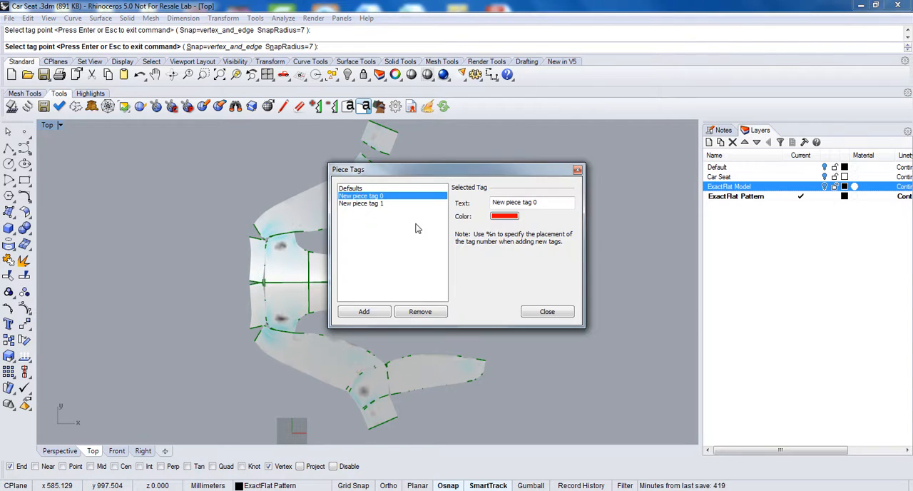
{"action": "left_click", "coordinate": [540, 316]}
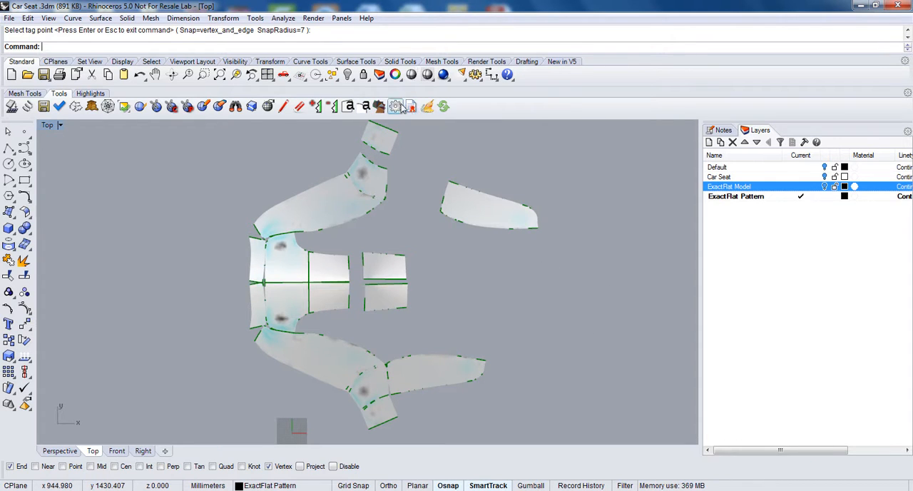
Step: Add a notch tag with the default %n text and V type to the curved cut edge of the upper small end piece
{"action": "left_click", "coordinate": [349, 109]}
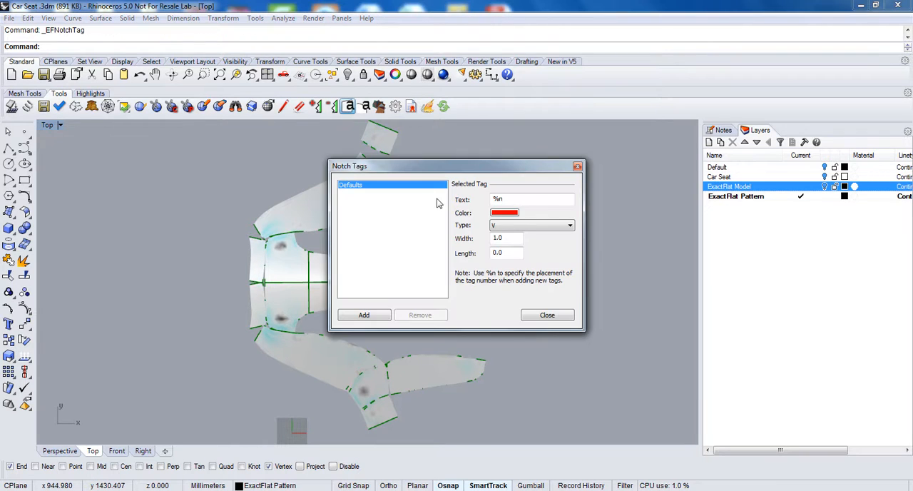
{"action": "left_click", "coordinate": [382, 315]}
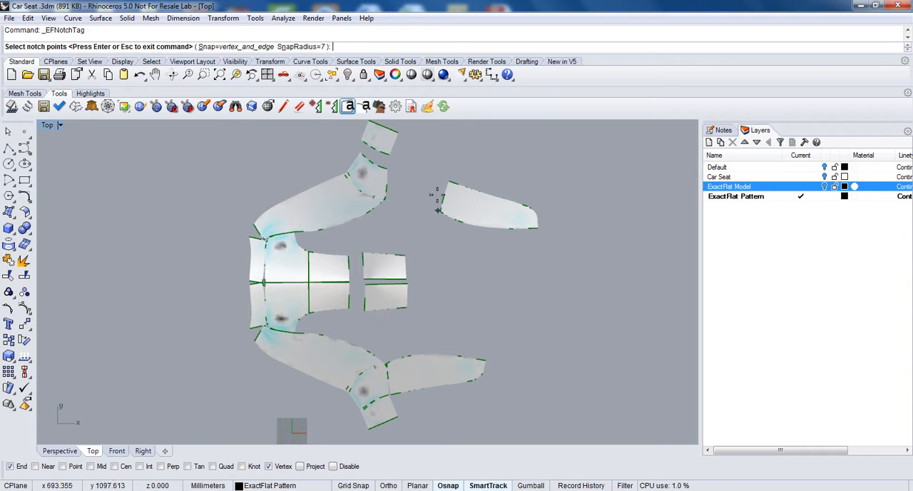
{"action": "scroll", "coordinate": [430, 189], "scroll_direction": "down", "scroll_amount": 2}
{"action": "scroll", "coordinate": [401, 154], "scroll_direction": "up", "scroll_amount": 5}
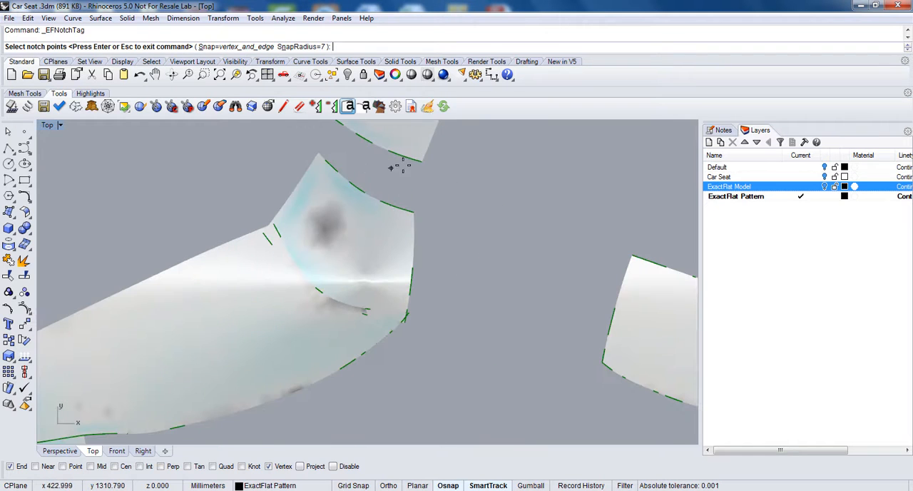
{"action": "left_click", "coordinate": [405, 157]}
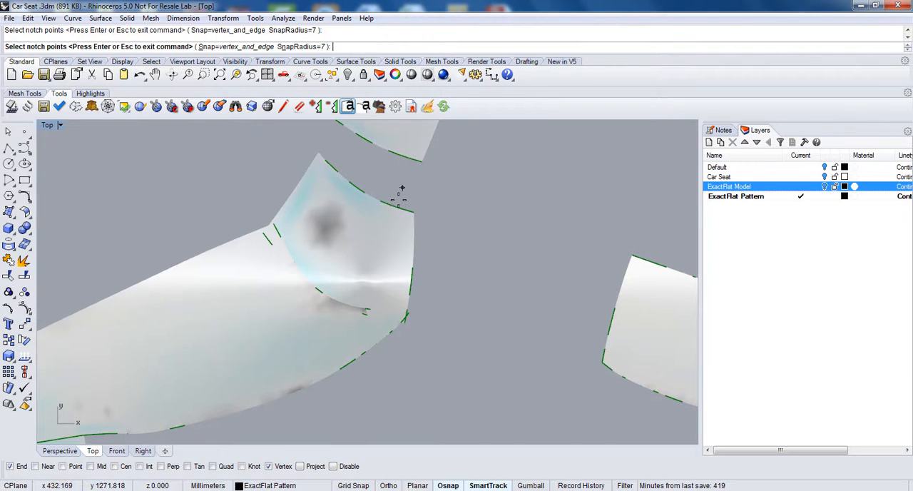
Step: Finish placing notch tags and turn on the mesh edge highlight for the pattern pieces
{"action": "left_click", "coordinate": [89, 94]}
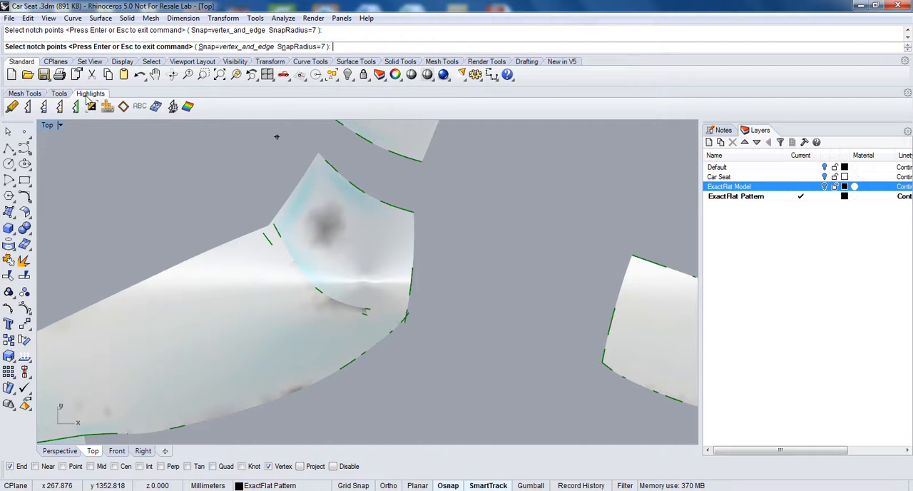
{"action": "left_click", "coordinate": [44, 107]}
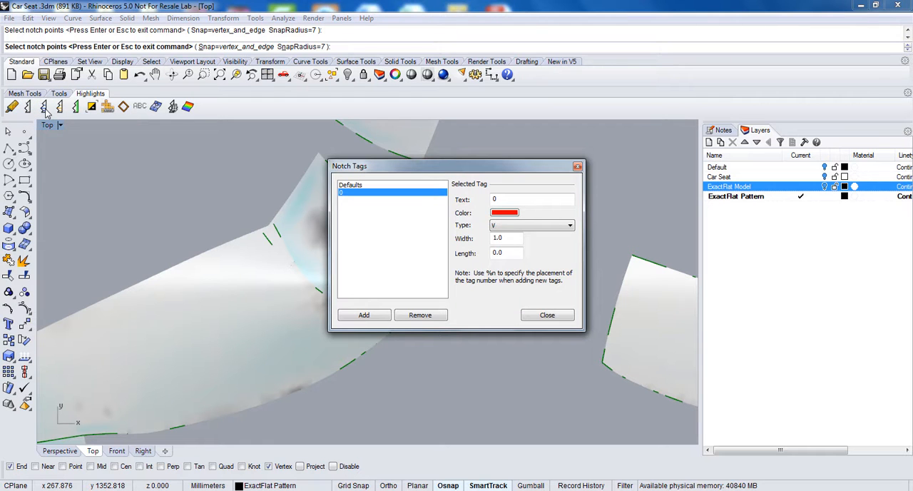
{"action": "left_click", "coordinate": [546, 315]}
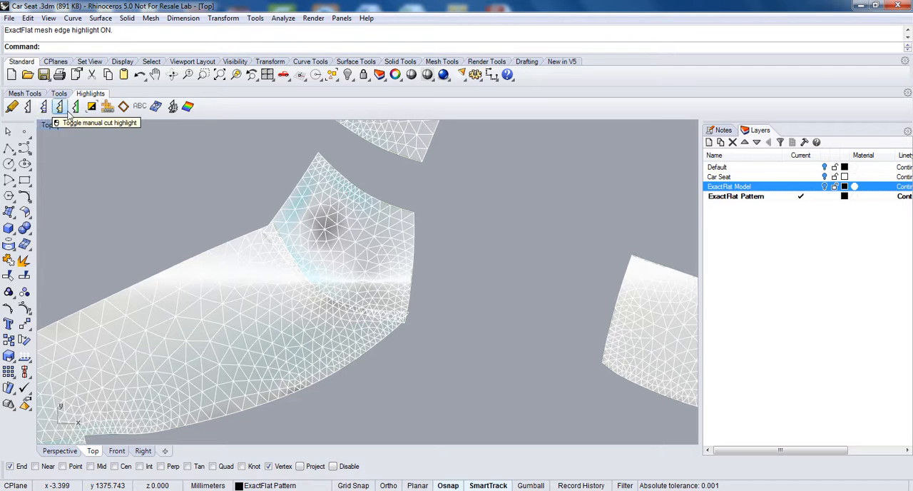
Step: Turn on the tag highlight and the tag label highlight for the pattern pieces
{"action": "left_click", "coordinate": [124, 108]}
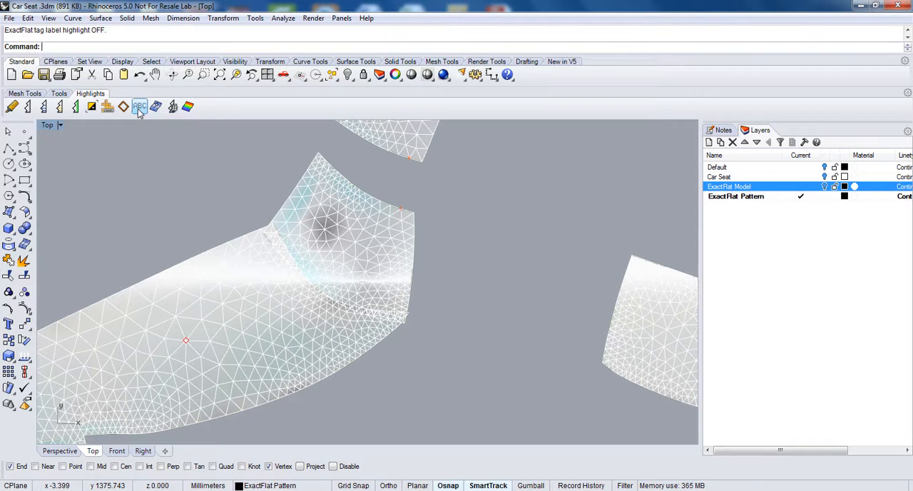
{"action": "left_click", "coordinate": [125, 109]}
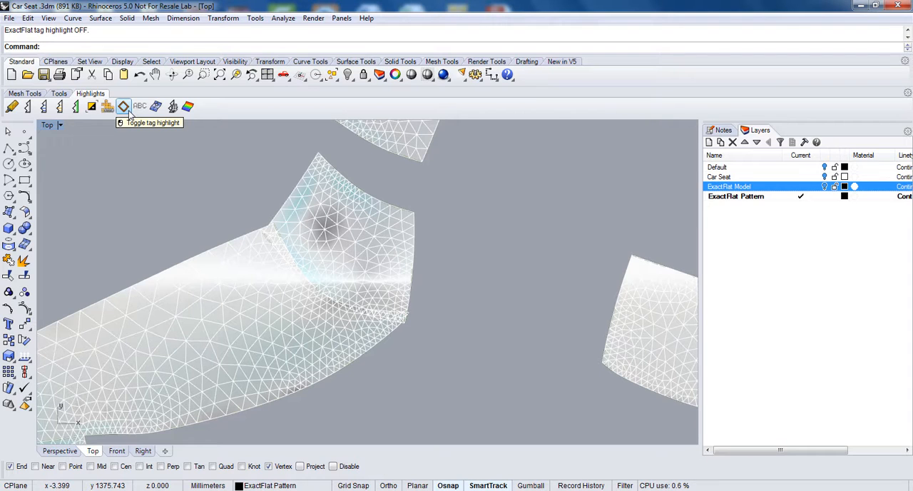
{"action": "left_click", "coordinate": [124, 107]}
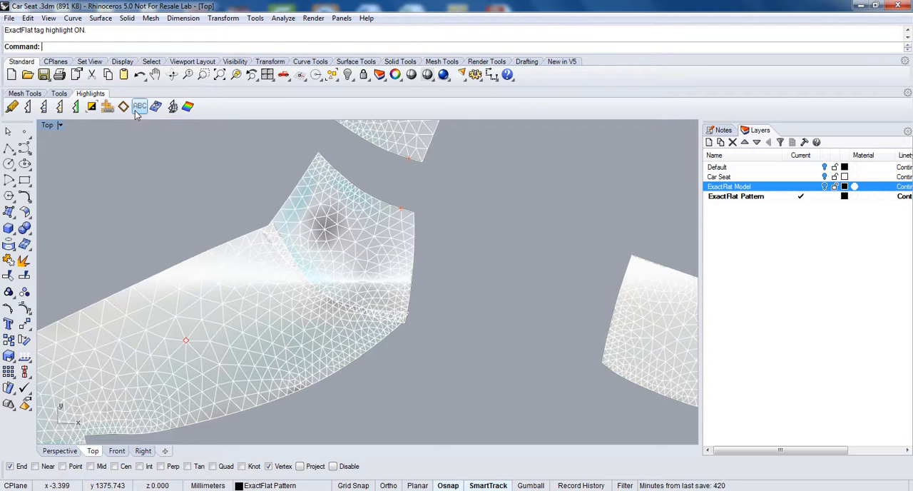
{"action": "left_click", "coordinate": [136, 112]}
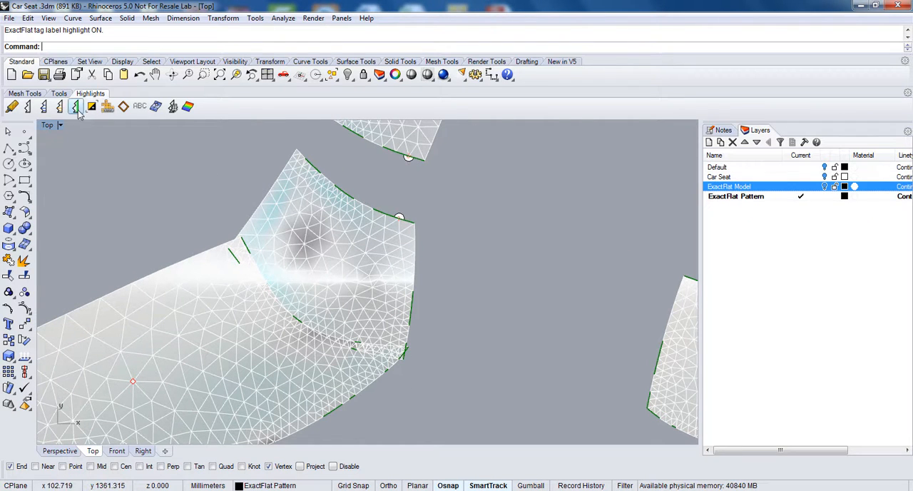
Step: Toggle the tag highlight off and on and examine the piece tags on the upper side panel and the separate tapered panel
{"action": "left_click", "coordinate": [123, 107]}
{"action": "left_click", "coordinate": [123, 107]}
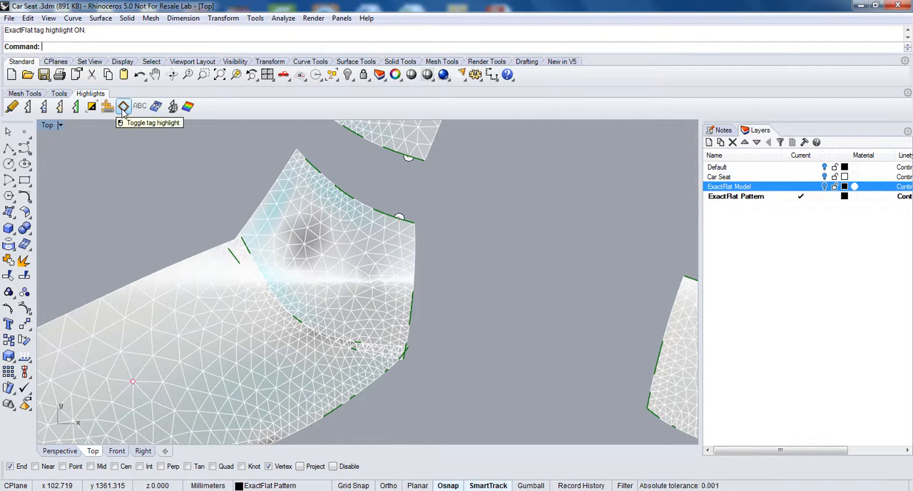
{"action": "left_click", "coordinate": [123, 107]}
{"action": "left_click", "coordinate": [123, 107]}
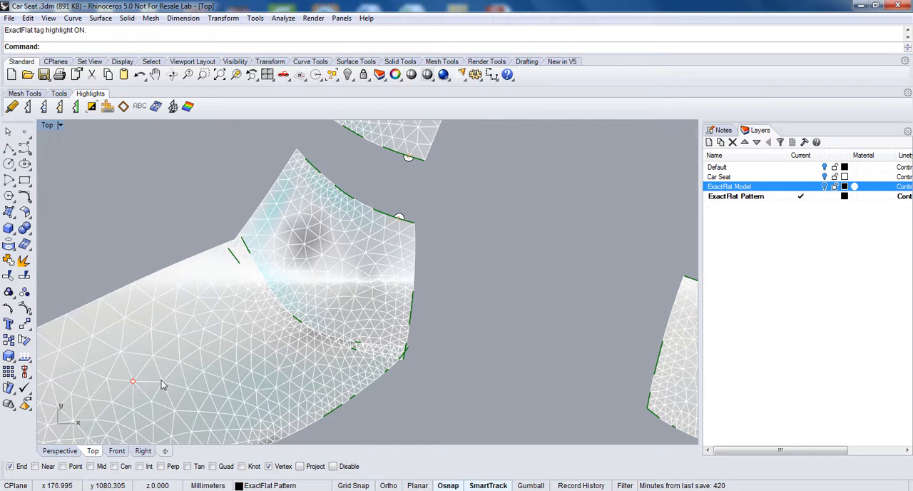
{"action": "scroll", "coordinate": [325, 425], "scroll_direction": "up", "scroll_amount": 2}
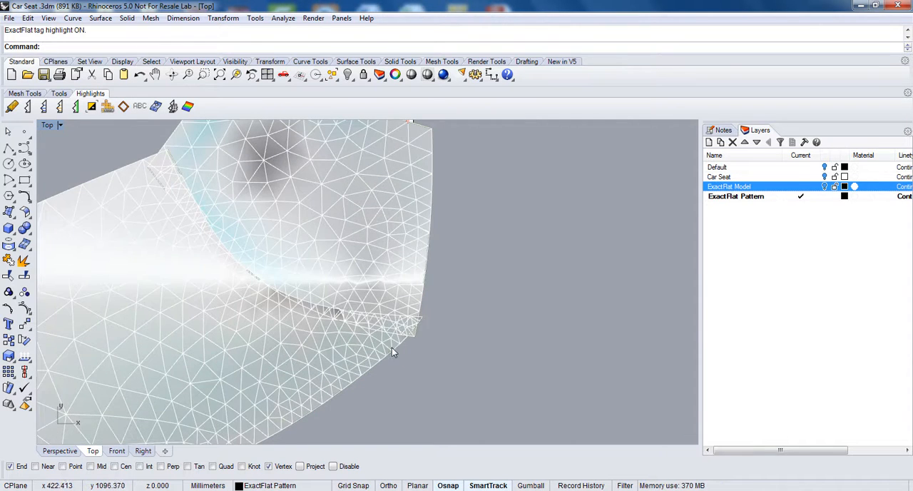
{"action": "scroll", "coordinate": [392, 348], "scroll_direction": "down", "scroll_amount": 5}
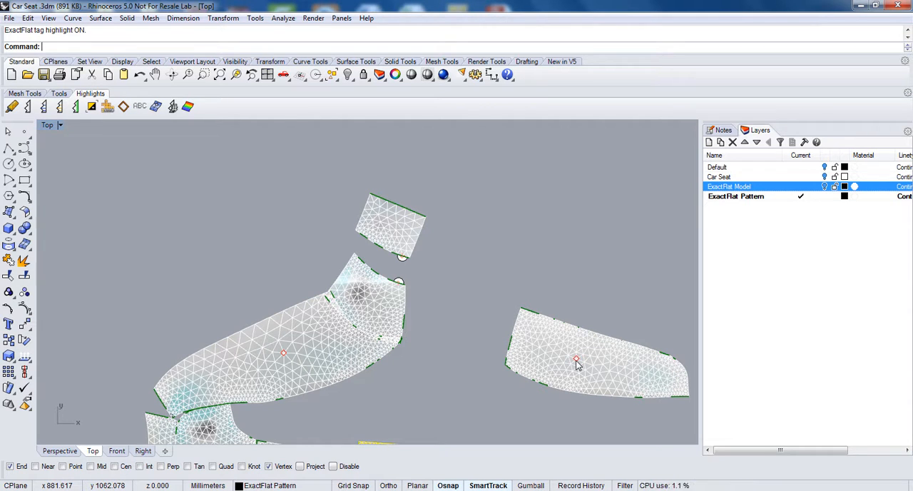
Step: Turn off the tag label highlight and examine the notch points on the facing edges of the end and corner pieces
{"action": "left_click", "coordinate": [140, 107]}
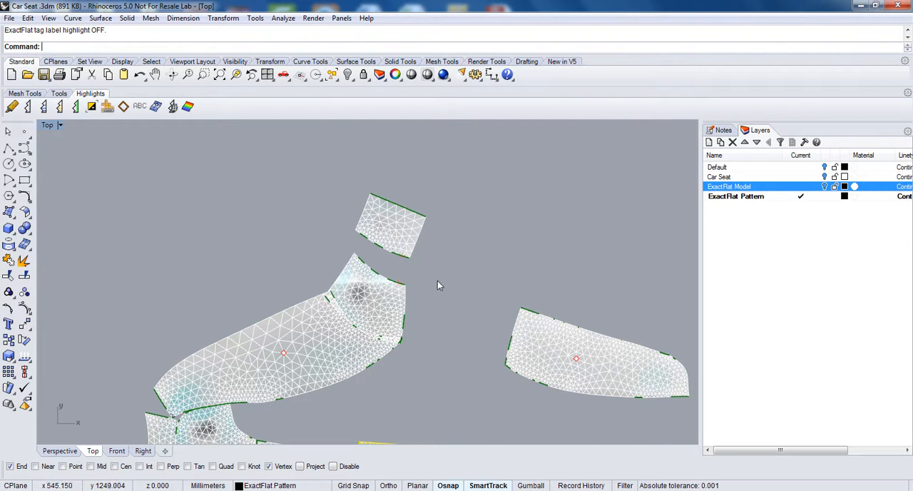
{"action": "scroll", "coordinate": [400, 258], "scroll_direction": "up", "scroll_amount": 10}
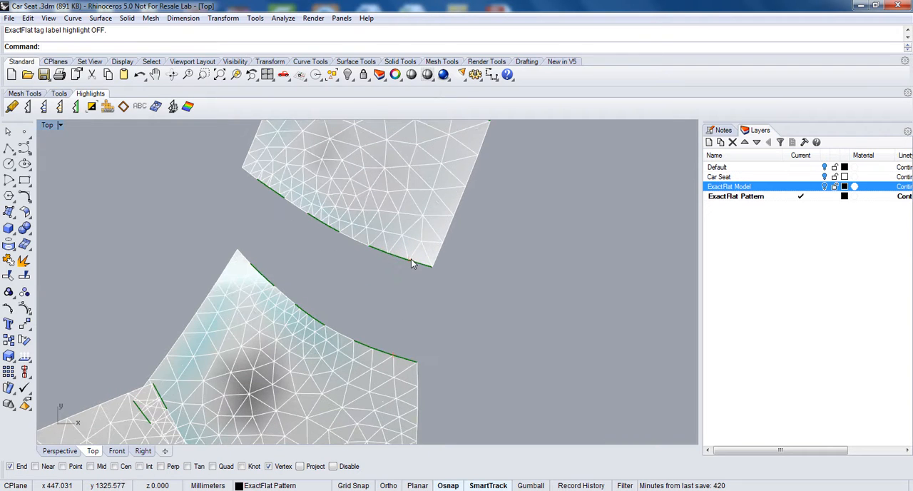
{"action": "scroll", "coordinate": [397, 352], "scroll_direction": "up", "scroll_amount": 1}
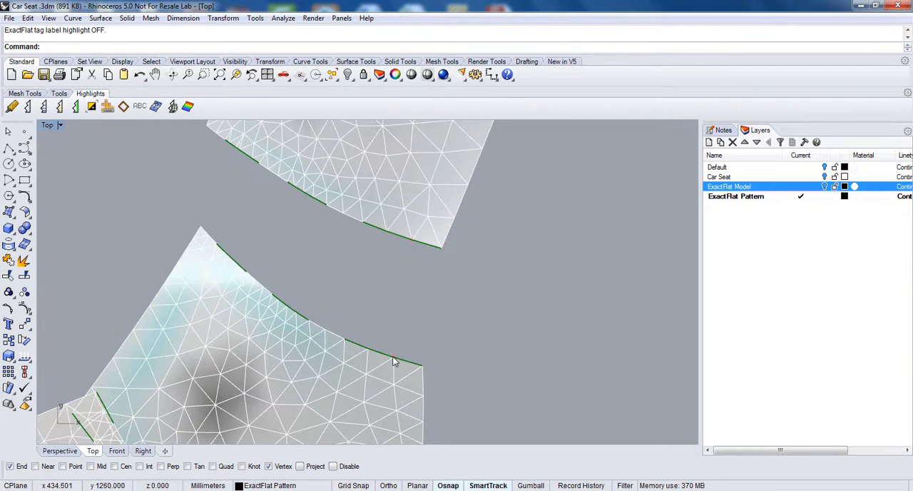
Step: Join the upper small end piece to the corner piece through the tagged cut and inspect the notch where the edges meet
{"action": "left_click", "coordinate": [57, 94]}
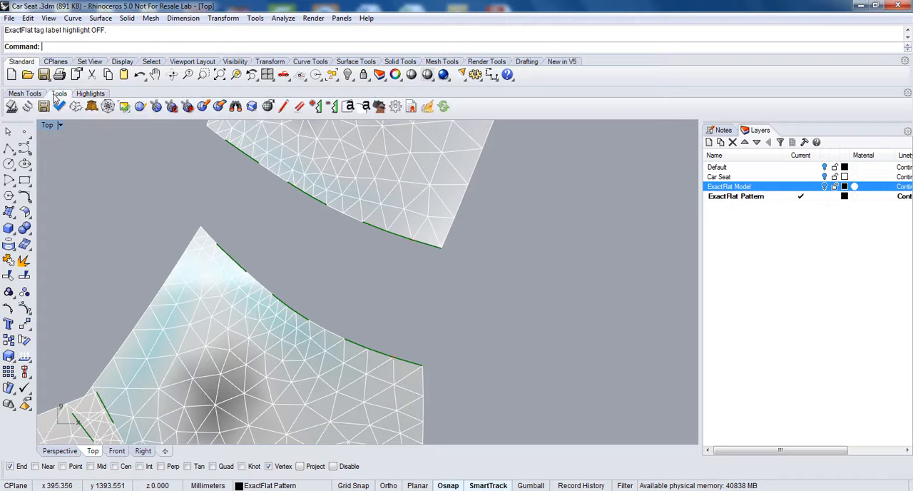
{"action": "left_click", "coordinate": [235, 107]}
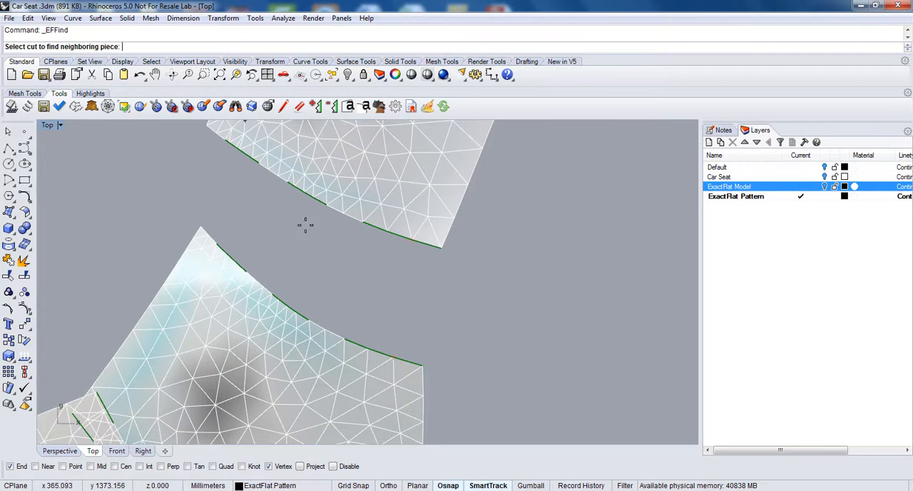
{"action": "left_click", "coordinate": [394, 355]}
{"action": "scroll", "coordinate": [464, 289], "scroll_direction": "up", "scroll_amount": 3}
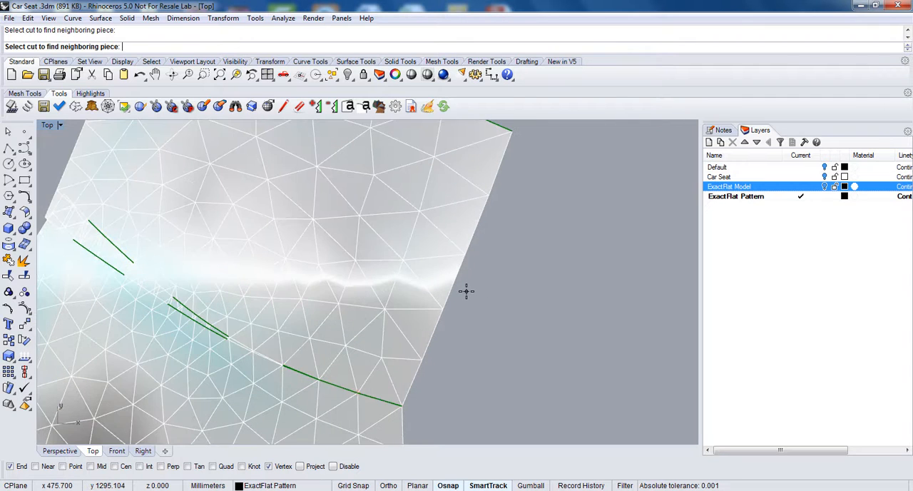
{"action": "scroll", "coordinate": [465, 291], "scroll_direction": "down", "scroll_amount": 4}
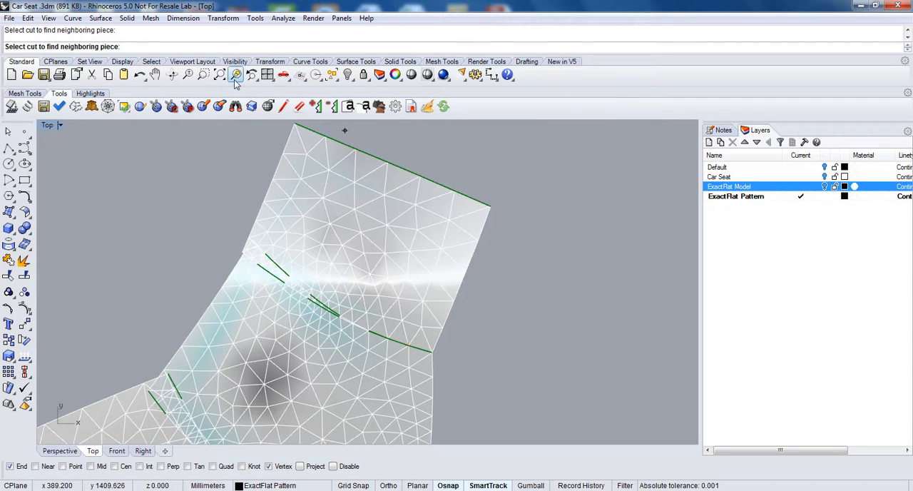
{"action": "left_click", "coordinate": [204, 74]}
{"action": "left_click_drag", "start_coordinate": [360, 306], "coordinate": [436, 376]}
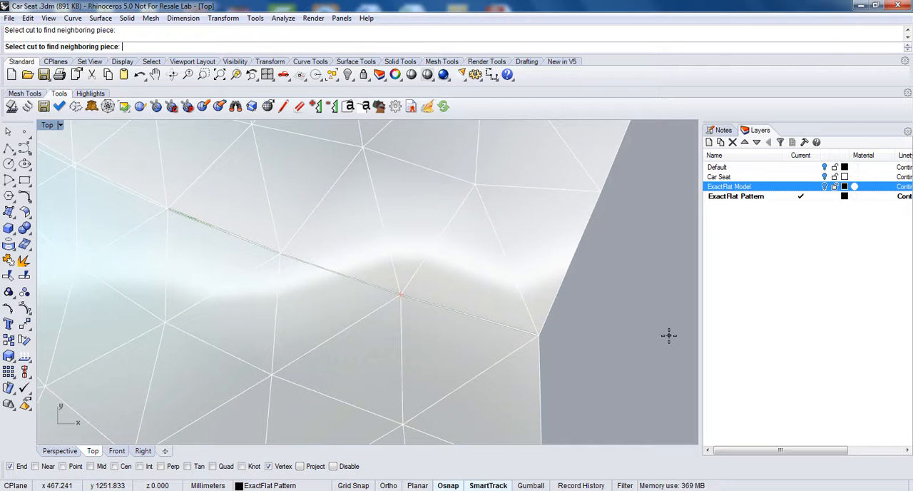
Step: Shift the small end piece slightly off the corner piece and compare the paired notch points across the narrow gap
{"action": "key", "text": "Escape"}
{"action": "left_click", "coordinate": [530, 276]}
{"action": "left_click_drag", "start_coordinate": [530, 271], "coordinate": [529, 263]}
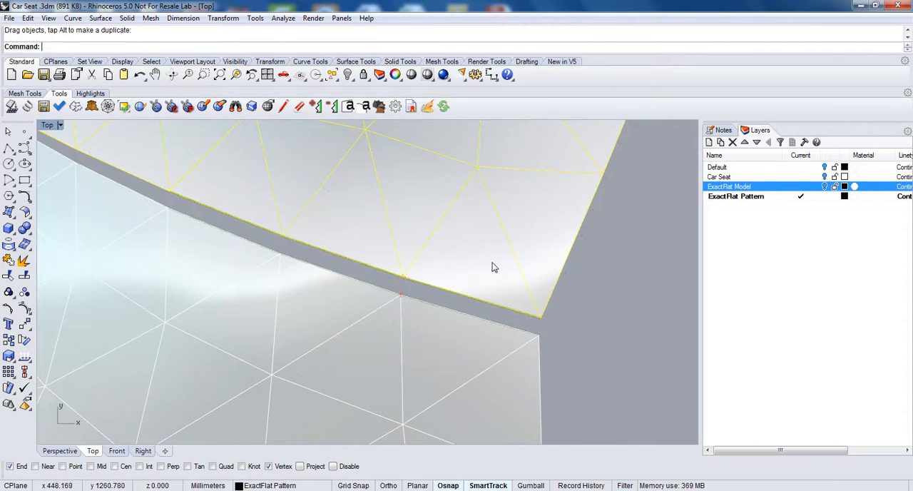
{"action": "key", "text": "Escape"}
{"action": "scroll", "coordinate": [410, 287], "scroll_direction": "up", "scroll_amount": 4}
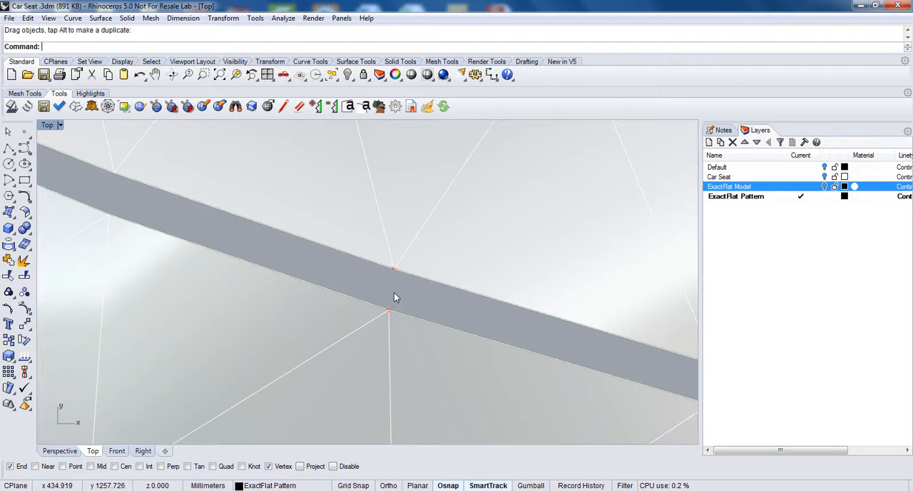
{"action": "scroll", "coordinate": [394, 293], "scroll_direction": "down", "scroll_amount": 5}
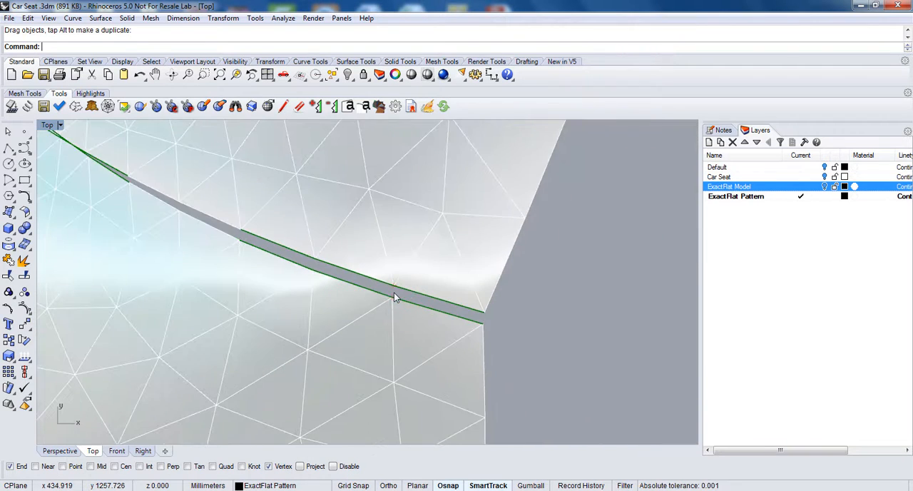
{"action": "scroll", "coordinate": [432, 286], "scroll_direction": "down", "scroll_amount": 5}
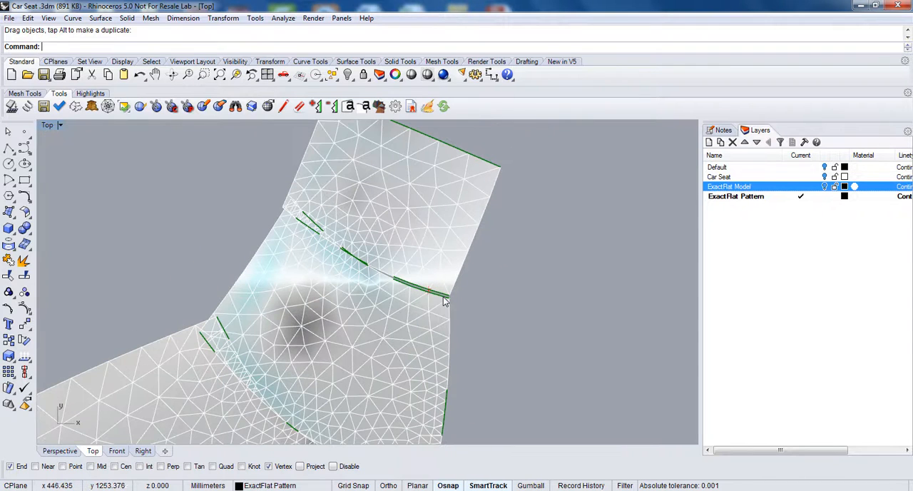
{"action": "scroll", "coordinate": [587, 343], "scroll_direction": "down", "scroll_amount": 2}
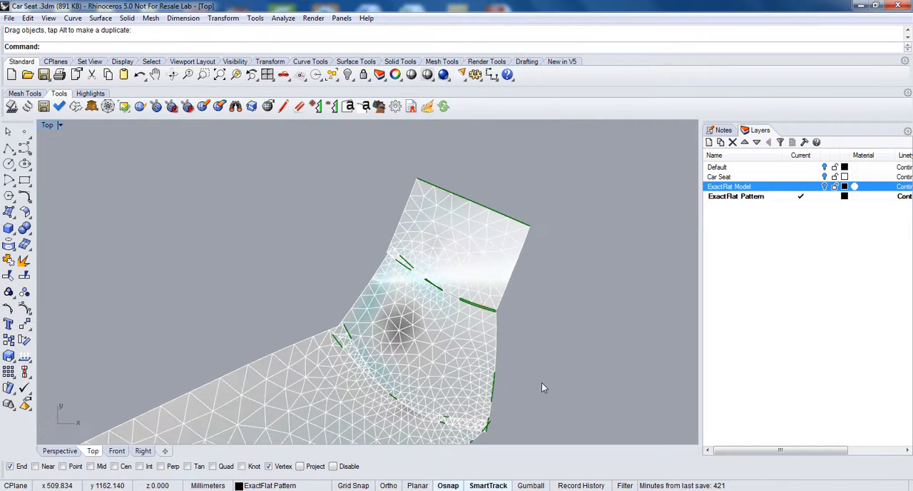
Step: Separate the upper small end piece from the corner piece, leaving a clear gap between their curved edges
{"action": "scroll", "coordinate": [549, 368], "scroll_direction": "down", "scroll_amount": 2}
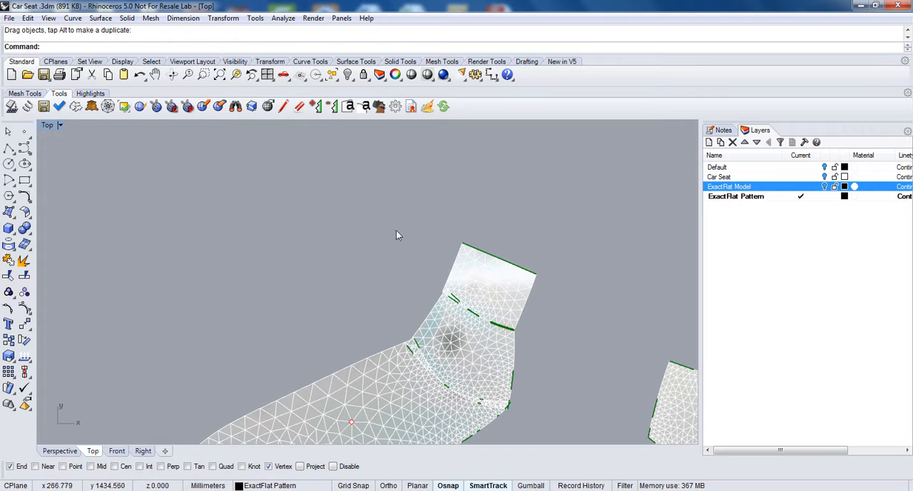
{"action": "left_click", "coordinate": [480, 265]}
{"action": "left_click_drag", "start_coordinate": [481, 265], "coordinate": [502, 229]}
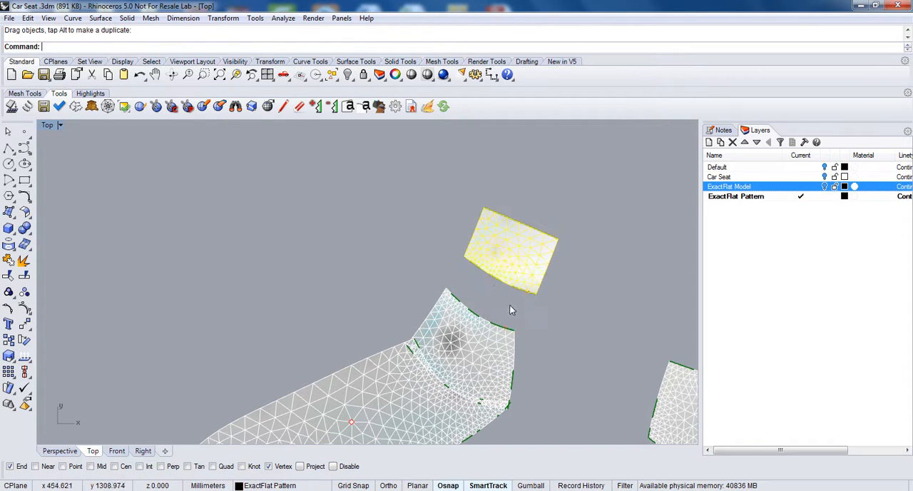
{"action": "left_click", "coordinate": [486, 294]}
{"action": "scroll", "coordinate": [489, 308], "scroll_direction": "up", "scroll_amount": 1}
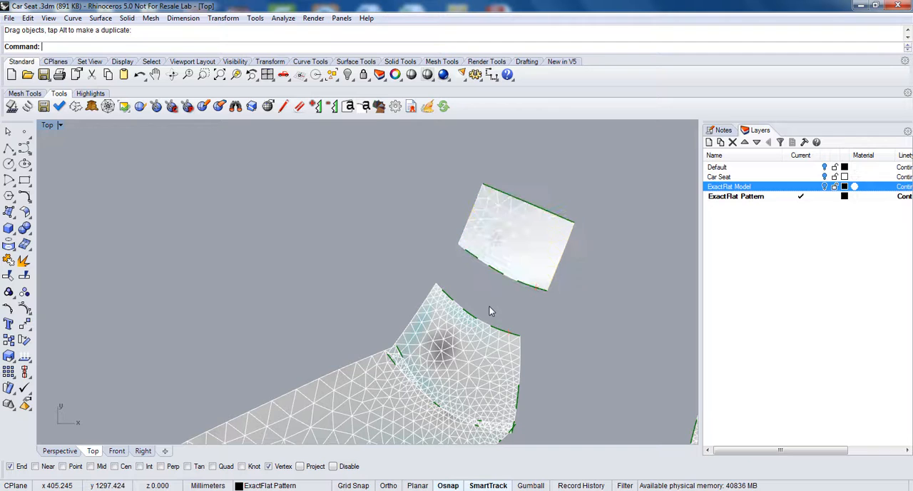
Step: Add notch tags to the facing curved edges of the end and corner pieces, one near the middle and one near the pointed end
{"action": "left_click", "coordinate": [348, 108]}
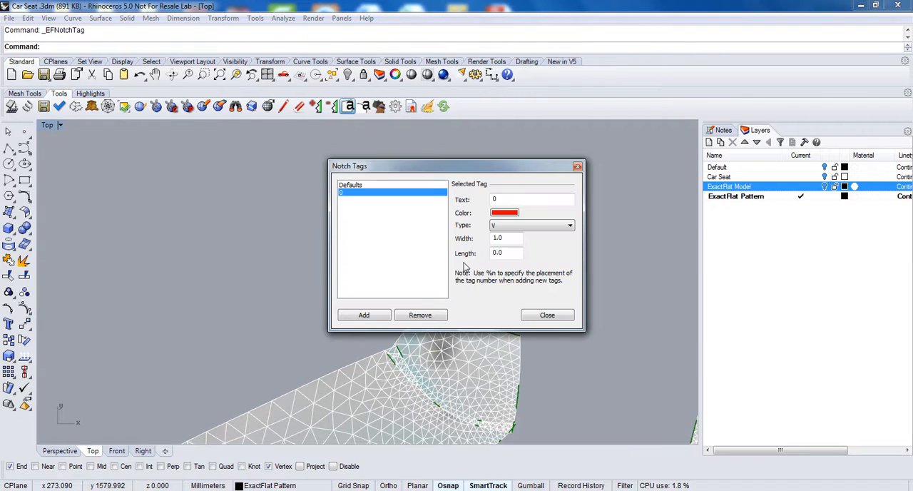
{"action": "left_click", "coordinate": [376, 316]}
{"action": "scroll", "coordinate": [466, 317], "scroll_direction": "up", "scroll_amount": 3}
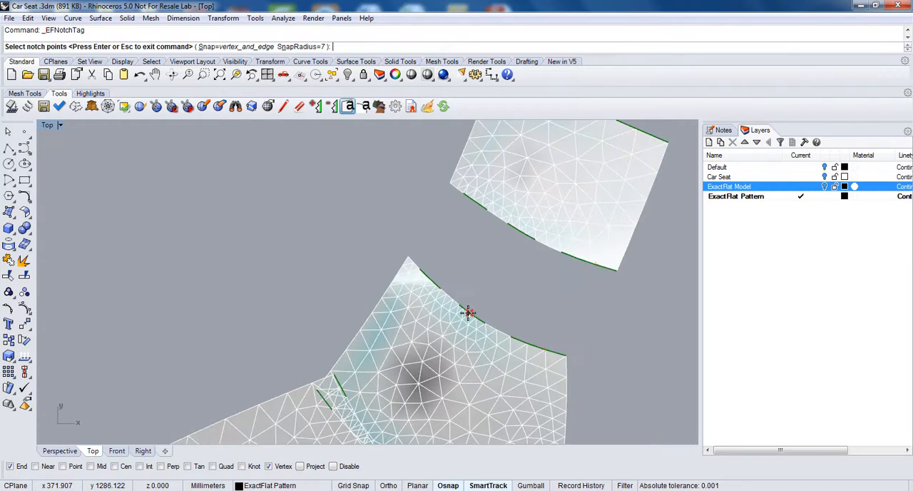
{"action": "left_click", "coordinate": [469, 313]}
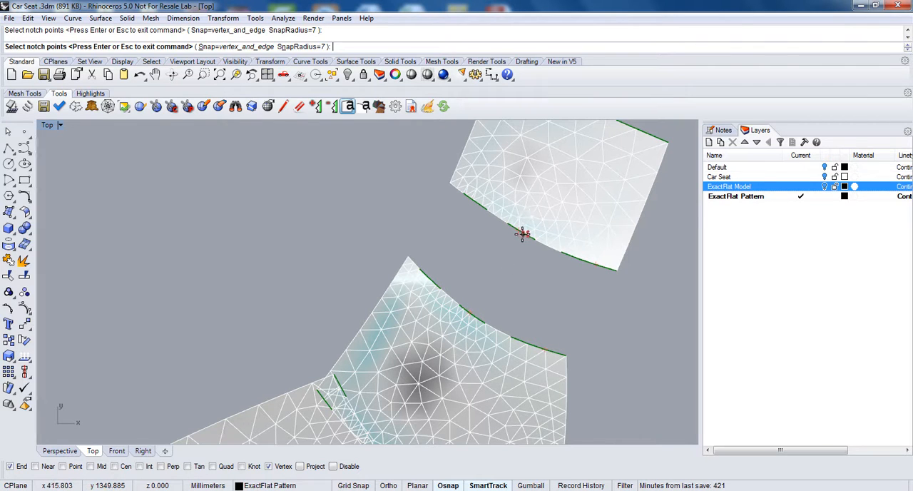
{"action": "scroll", "coordinate": [521, 235], "scroll_direction": "up", "scroll_amount": 2}
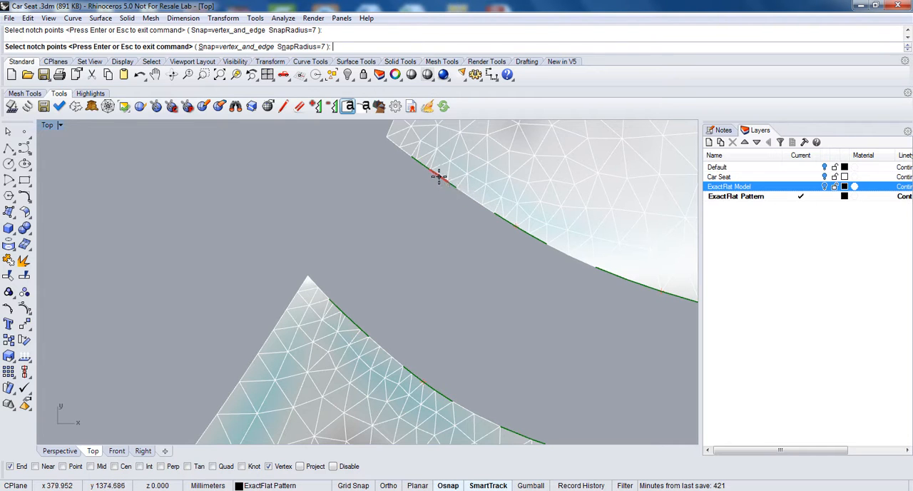
{"action": "left_click", "coordinate": [437, 177]}
{"action": "left_click", "coordinate": [351, 322]}
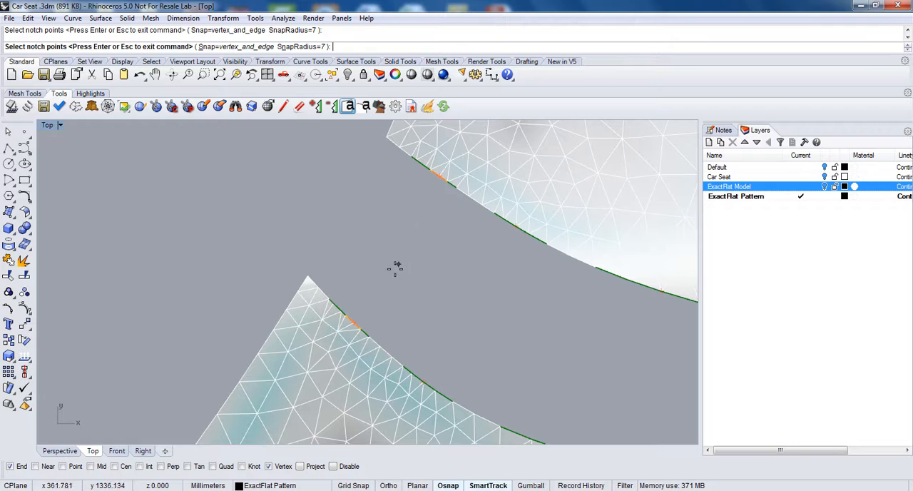
{"action": "scroll", "coordinate": [371, 322], "scroll_direction": "up", "scroll_amount": 3}
{"action": "scroll", "coordinate": [371, 322], "scroll_direction": "up", "scroll_amount": 2}
{"action": "scroll", "coordinate": [392, 297], "scroll_direction": "down", "scroll_amount": 4}
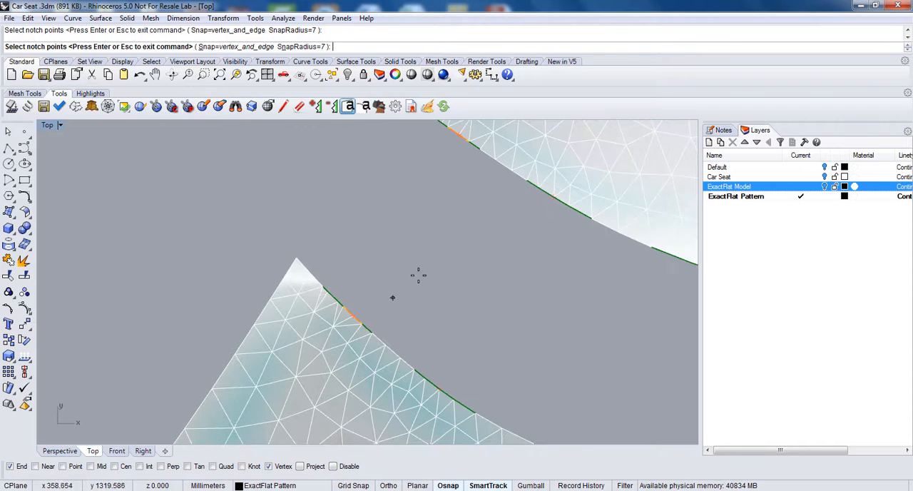
{"action": "scroll", "coordinate": [454, 216], "scroll_direction": "down", "scroll_amount": 5}
{"action": "scroll", "coordinate": [447, 222], "scroll_direction": "up", "scroll_amount": 2}
{"action": "right_click", "coordinate": [447, 224]}
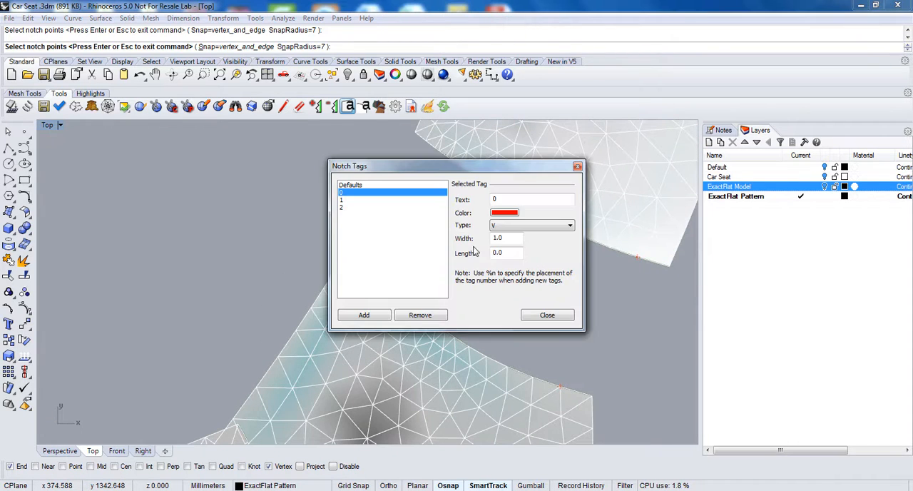
Step: Remove notch tags 0, 1 and 2 from the facing edges of the end and corner pieces
{"action": "left_click_drag", "start_coordinate": [462, 167], "coordinate": [662, 137]}
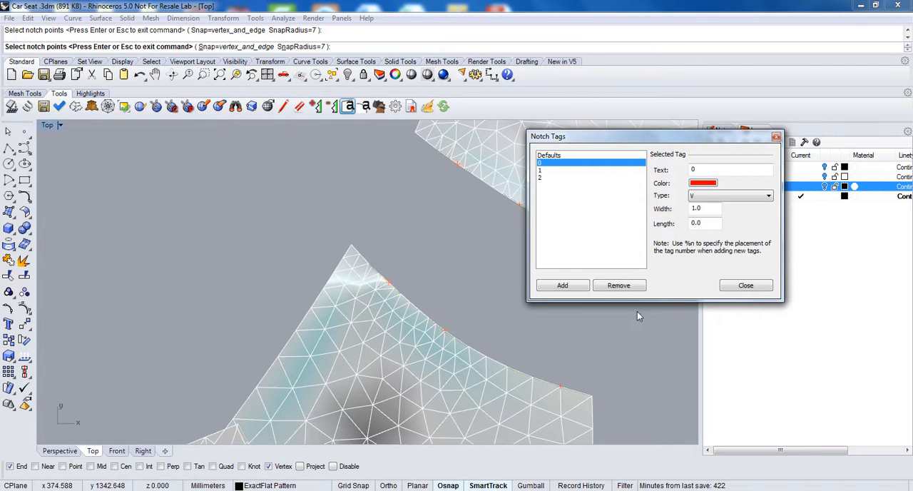
{"action": "left_click", "coordinate": [620, 288]}
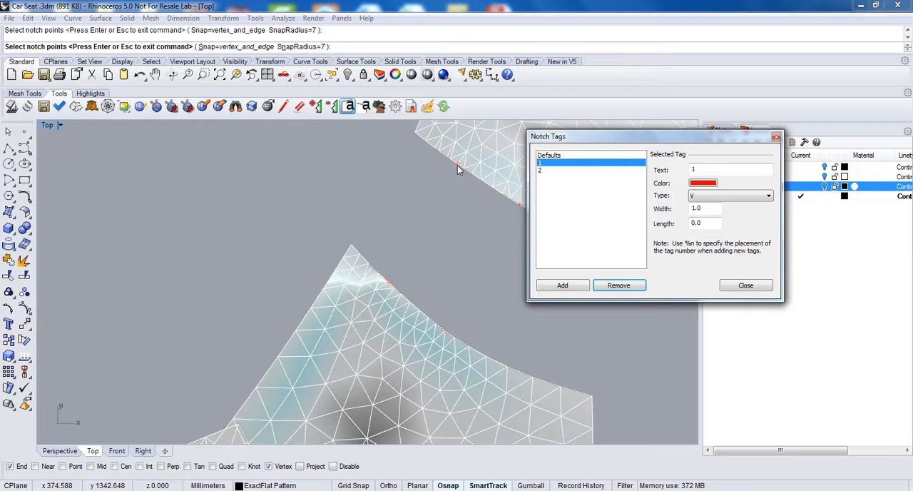
{"action": "left_click", "coordinate": [620, 286]}
{"action": "left_click", "coordinate": [618, 285]}
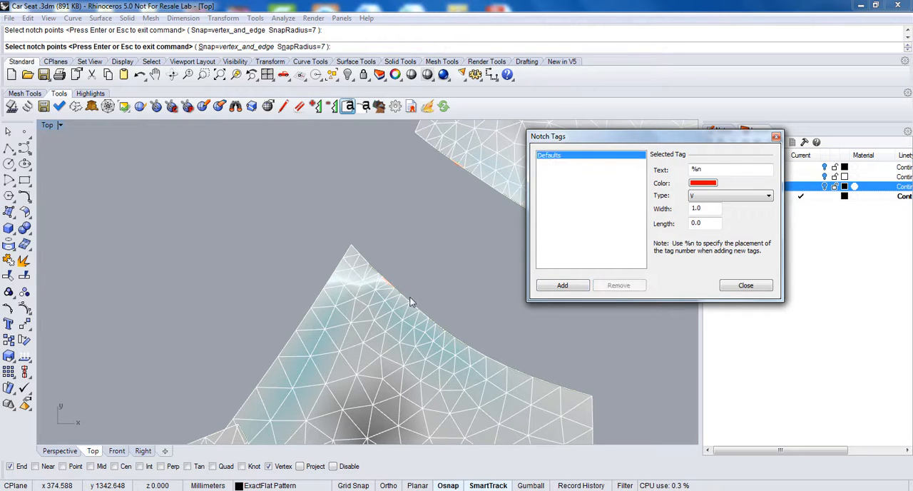
Step: Try a single notch tag near the pointed end of the facing curved edges, and remove it again
{"action": "left_click", "coordinate": [575, 287]}
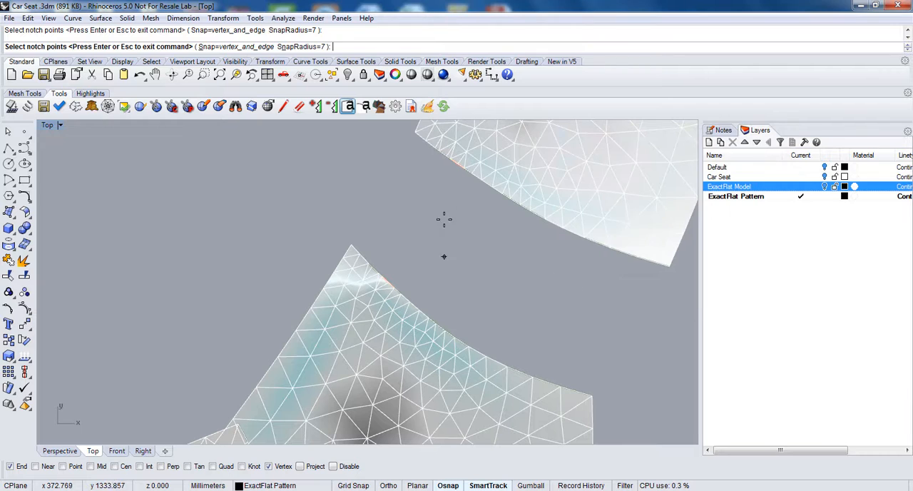
{"action": "left_click", "coordinate": [454, 163]}
{"action": "key", "text": "Return"}
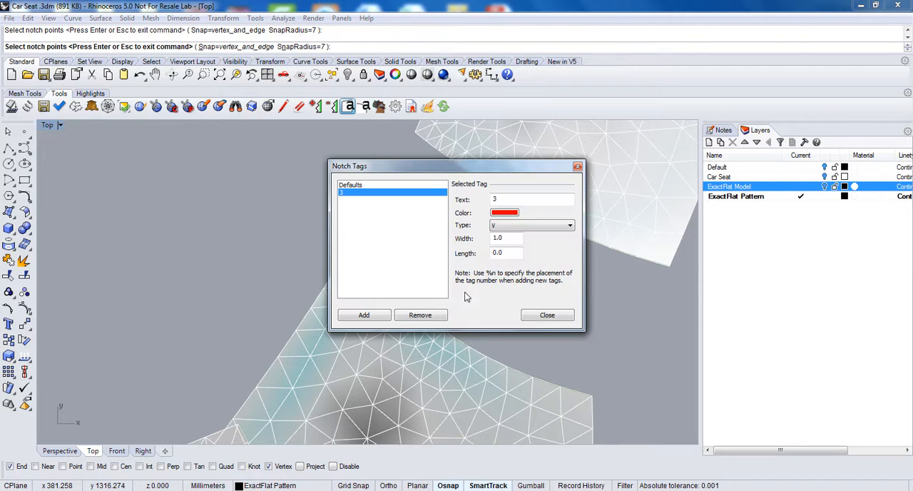
{"action": "left_click_drag", "start_coordinate": [475, 162], "coordinate": [628, 186]}
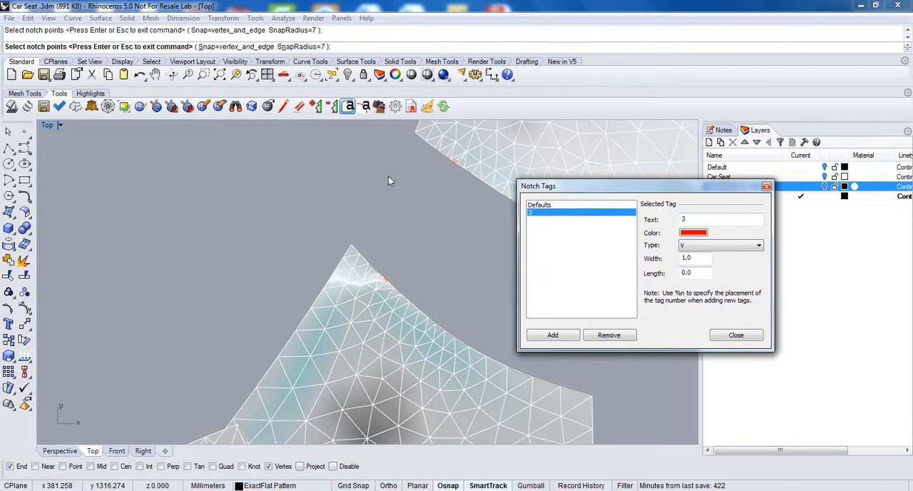
{"action": "left_click", "coordinate": [619, 338]}
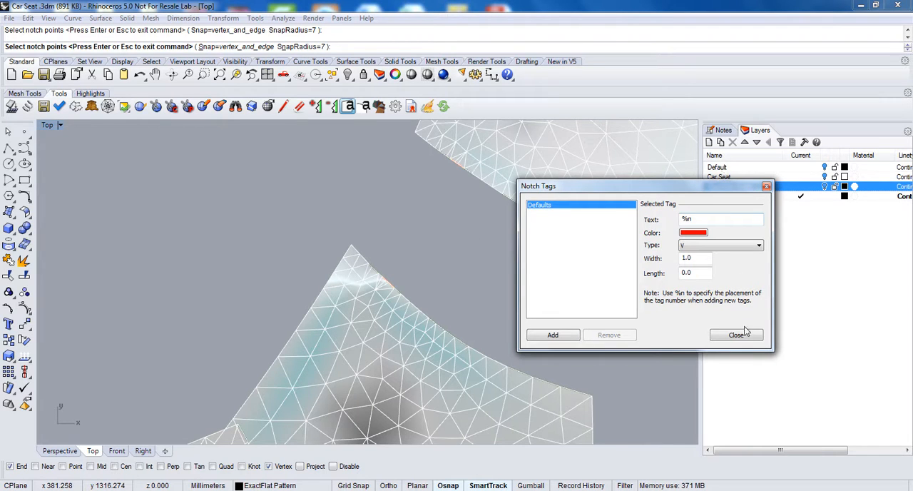
Step: Add two notch tags to the facing curved edges of the end and corner pieces, one near each end of the edges
{"action": "left_click", "coordinate": [548, 332]}
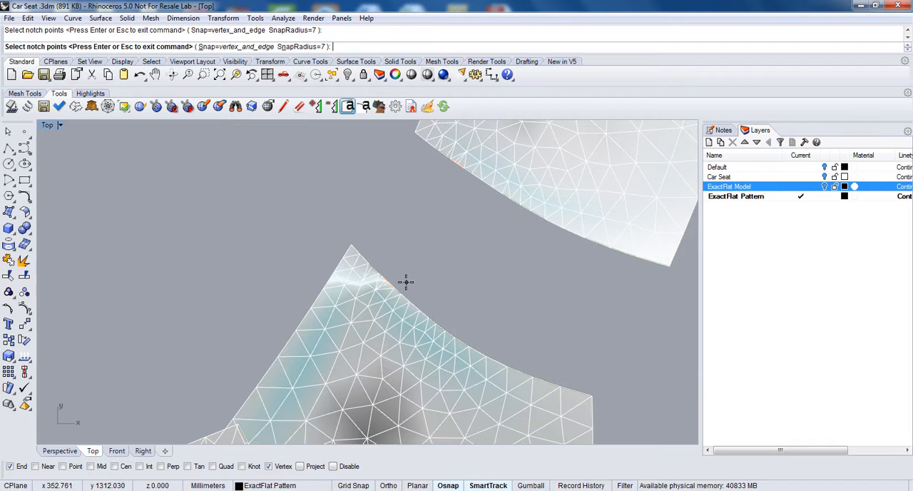
{"action": "left_click", "coordinate": [632, 255]}
{"action": "right_click", "coordinate": [285, 149]}
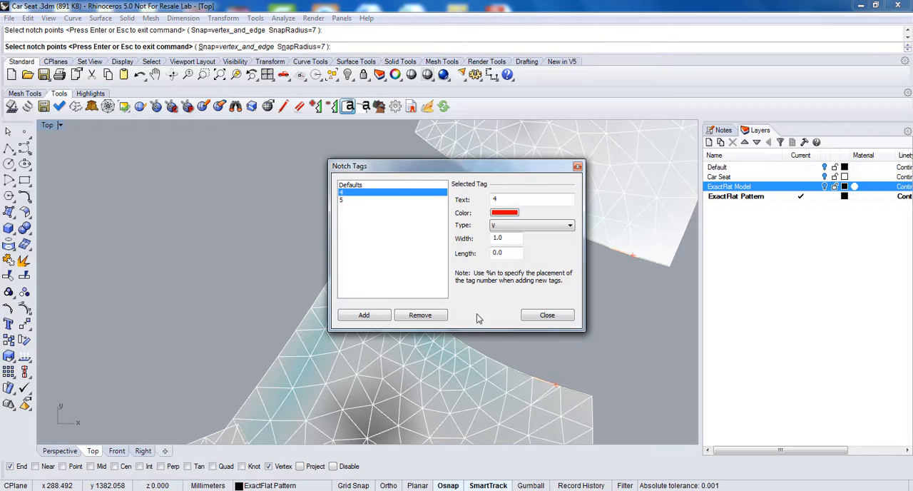
{"action": "left_click", "coordinate": [546, 315]}
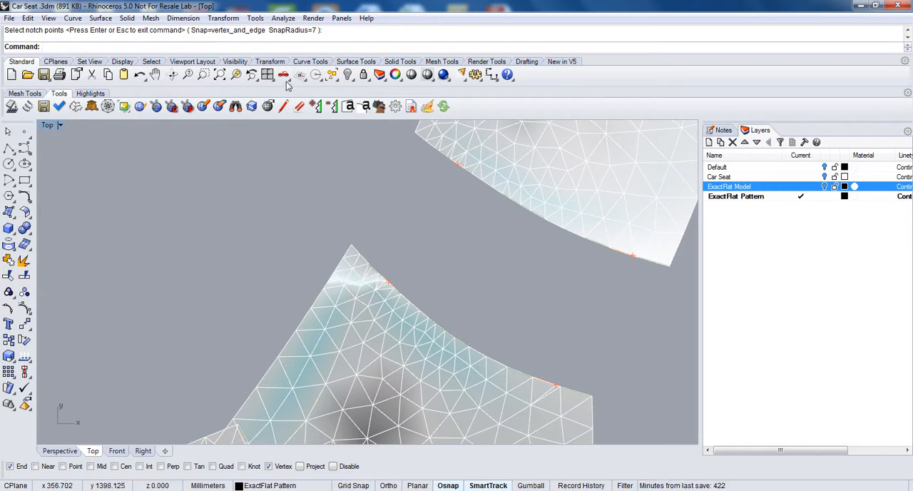
Step: Spread the lower group of pattern pieces apart, moving the tapered side piece, the corner and end pieces, and the large curved piece away from the center
{"action": "left_click", "coordinate": [219, 75]}
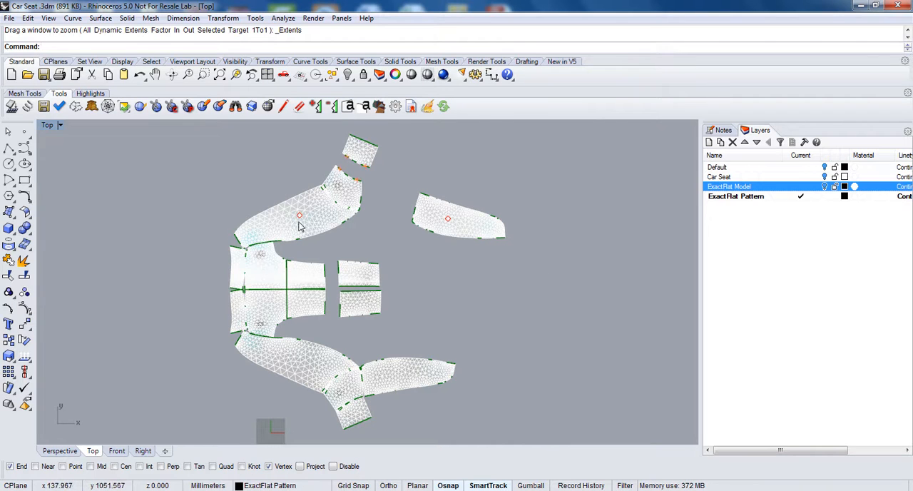
{"action": "left_click_drag", "start_coordinate": [417, 384], "coordinate": [517, 390]}
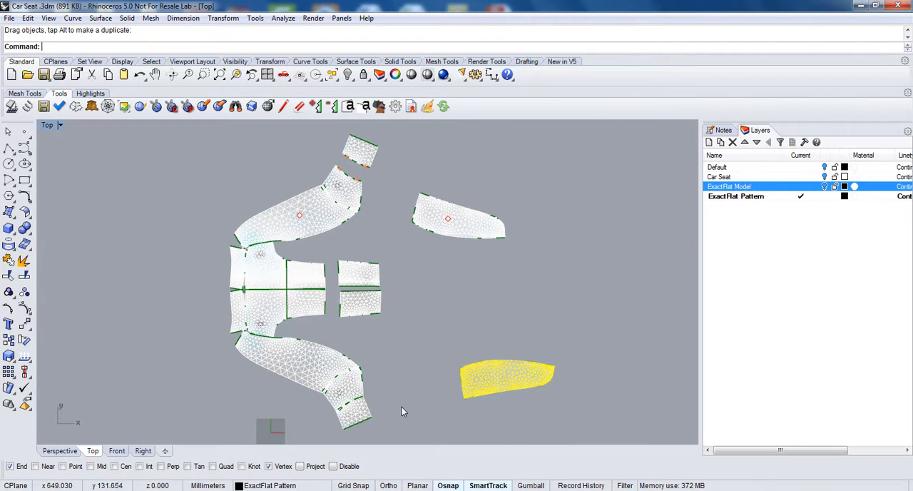
{"action": "left_click_drag", "start_coordinate": [362, 407], "coordinate": [365, 424]}
{"action": "left_click_drag", "start_coordinate": [359, 389], "coordinate": [360, 404]}
{"action": "left_click_drag", "start_coordinate": [338, 368], "coordinate": [308, 399]}
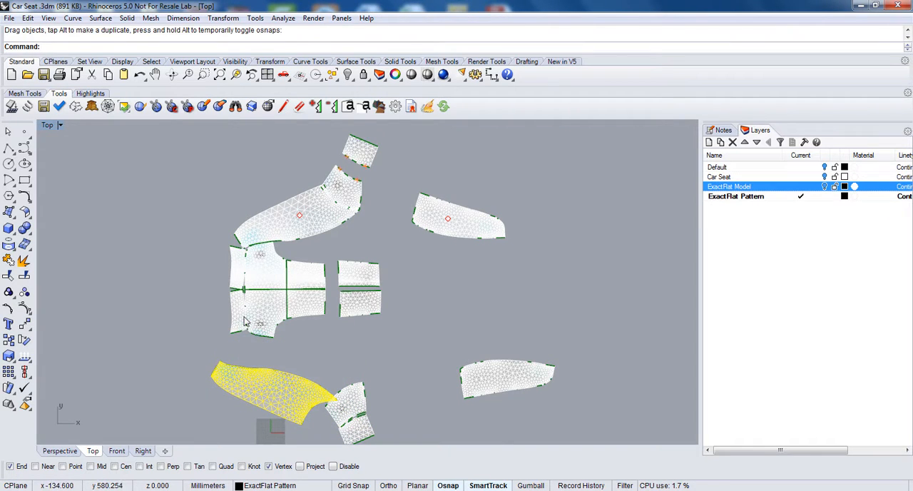
Step: Move the two narrow strip pieces away from the central block so they stand apart from each other and from the block
{"action": "left_click", "coordinate": [244, 320]}
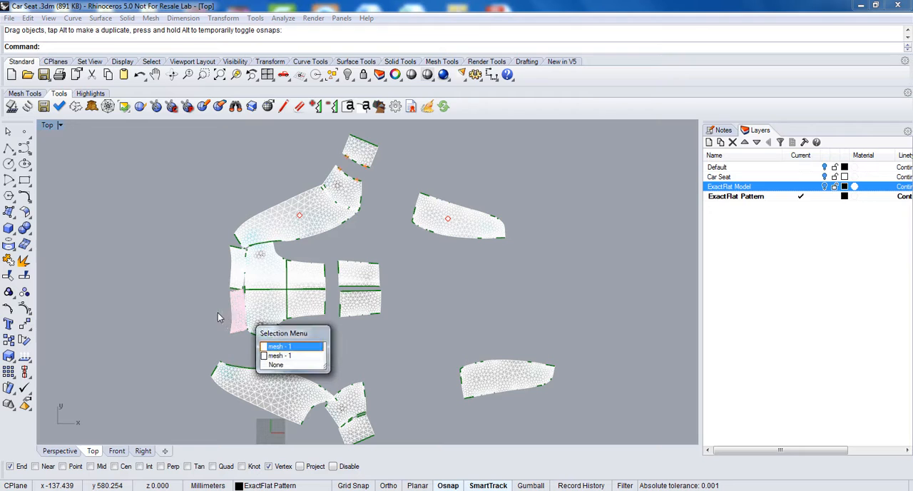
{"action": "left_click", "coordinate": [276, 346]}
{"action": "left_click_drag", "start_coordinate": [239, 314], "coordinate": [204, 321]}
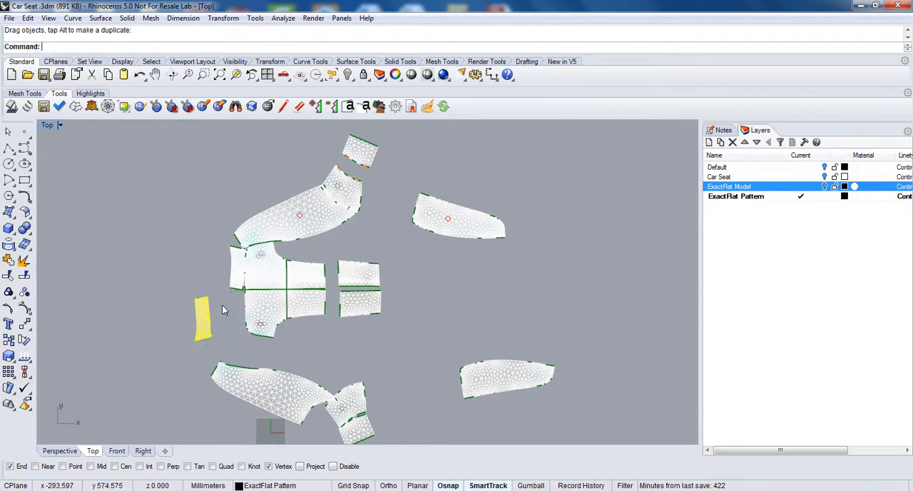
{"action": "left_click_drag", "start_coordinate": [236, 278], "coordinate": [199, 277]}
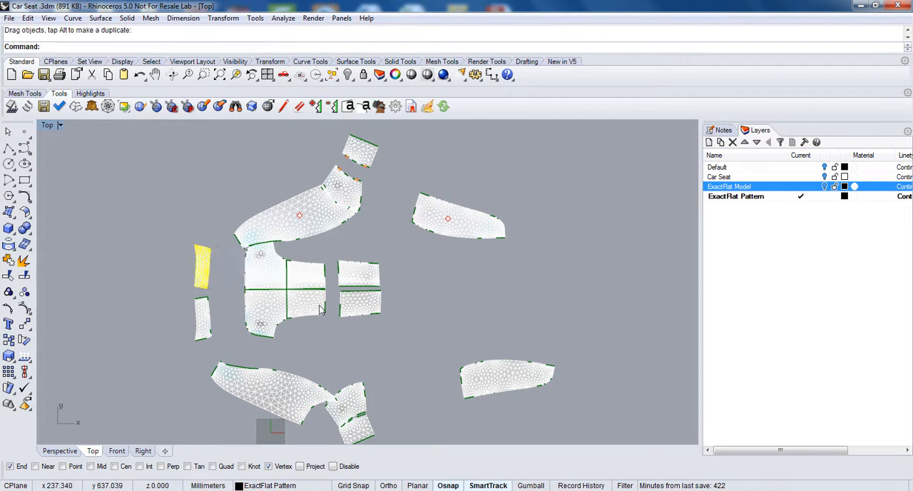
Step: Separate the four rectangular pieces and the lower half of the central block, leaving a gap around each piece
{"action": "left_click_drag", "start_coordinate": [349, 308], "coordinate": [404, 324]}
{"action": "left_click", "coordinate": [372, 278]}
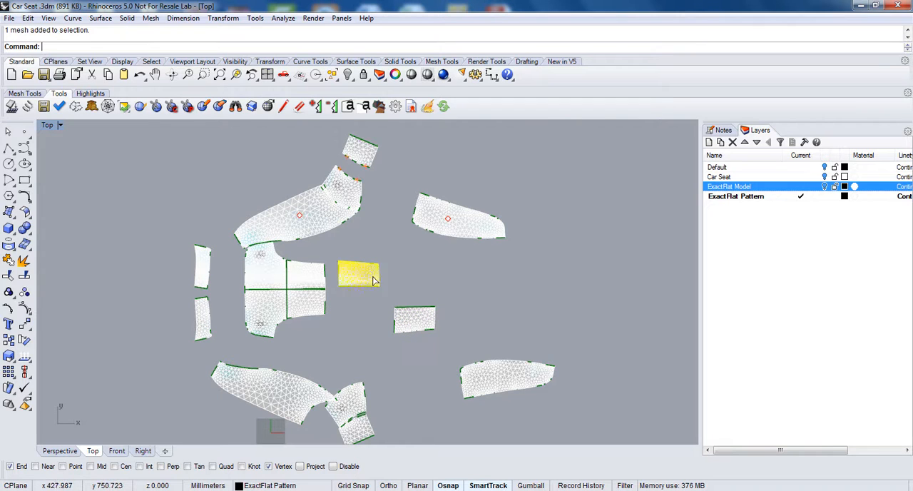
{"action": "left_click_drag", "start_coordinate": [374, 281], "coordinate": [416, 280]}
{"action": "left_click_drag", "start_coordinate": [315, 304], "coordinate": [339, 288]}
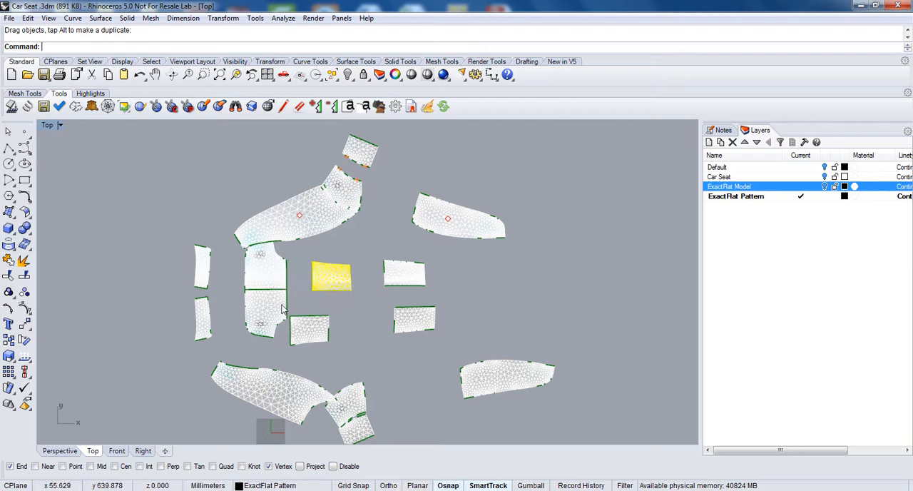
{"action": "left_click_drag", "start_coordinate": [284, 309], "coordinate": [277, 323]}
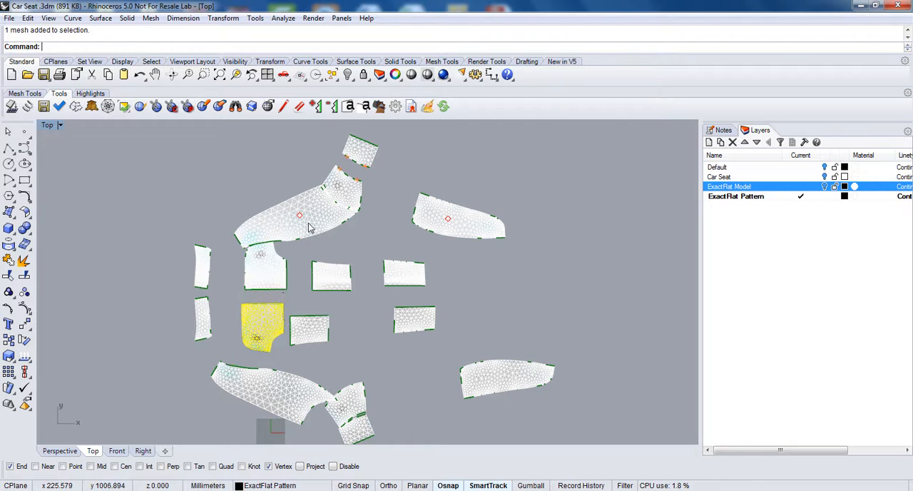
Step: Move the upper large curved piece off the central block and separate the corner and end pieces in the upper and lower groups
{"action": "left_click_drag", "start_coordinate": [307, 219], "coordinate": [271, 184]}
{"action": "left_click_drag", "start_coordinate": [366, 408], "coordinate": [386, 379]}
{"action": "left_click_drag", "start_coordinate": [356, 429], "coordinate": [385, 419]}
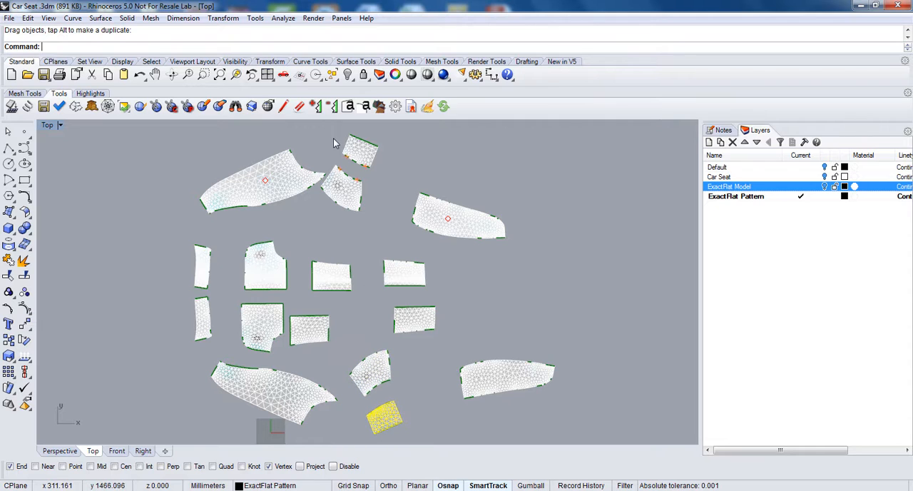
{"action": "left_click_drag", "start_coordinate": [348, 191], "coordinate": [353, 213]}
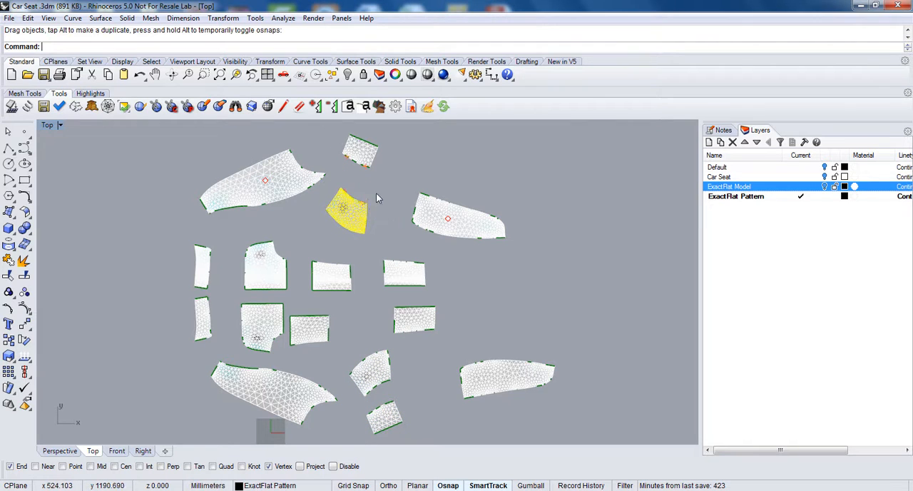
{"action": "left_click", "coordinate": [376, 192]}
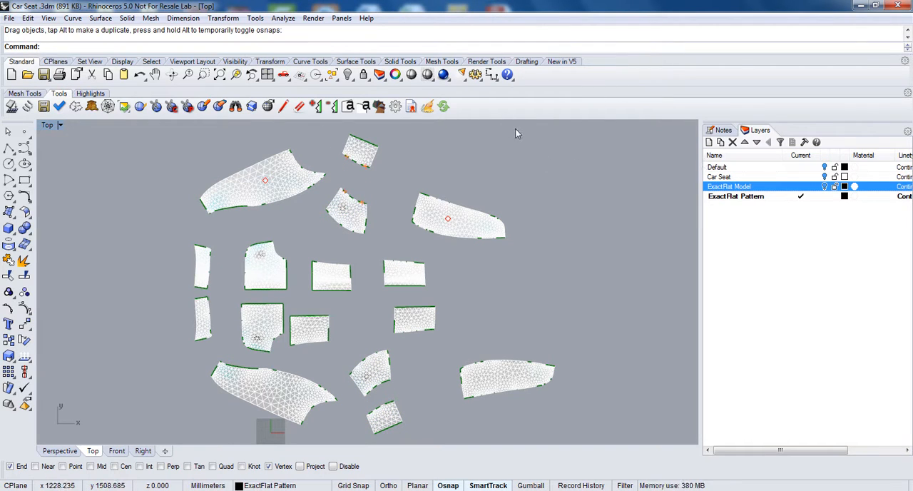
Step: Set the DXF seam allowance to .75 in the ExactFlat export settings and apply the options
{"action": "left_click", "coordinate": [409, 108]}
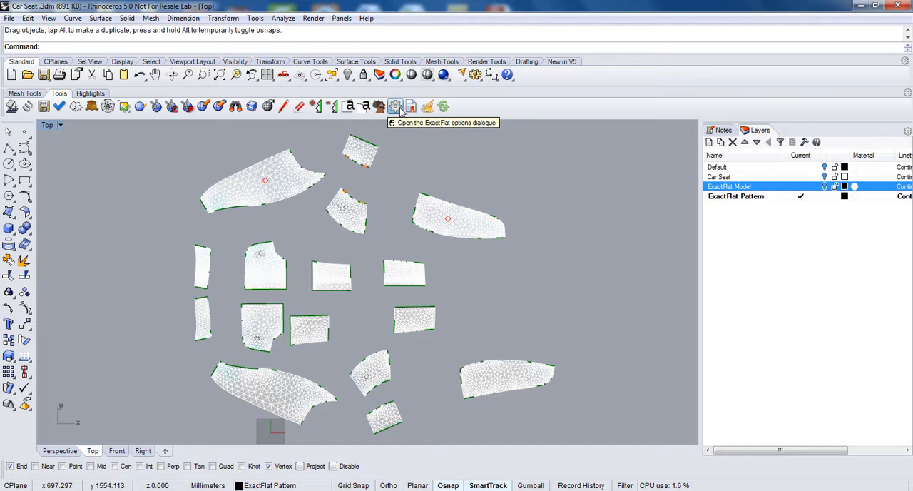
{"action": "left_click", "coordinate": [396, 106]}
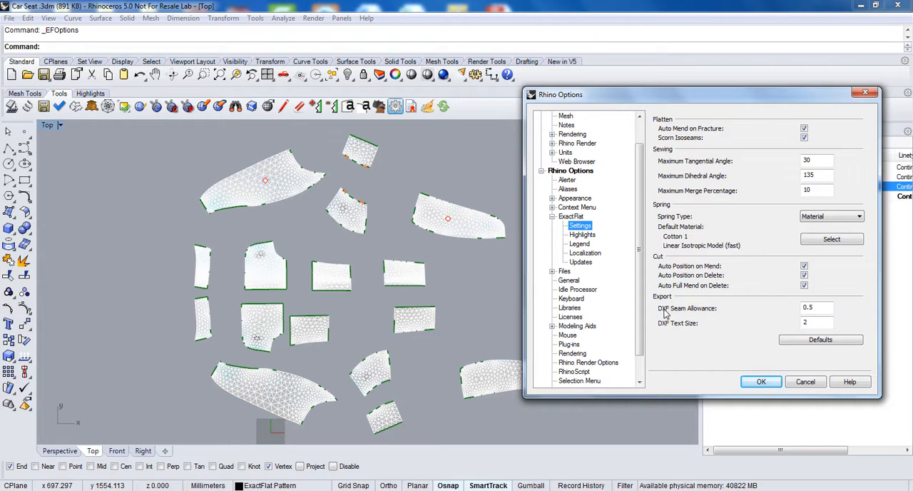
{"action": "left_click", "coordinate": [815, 312]}
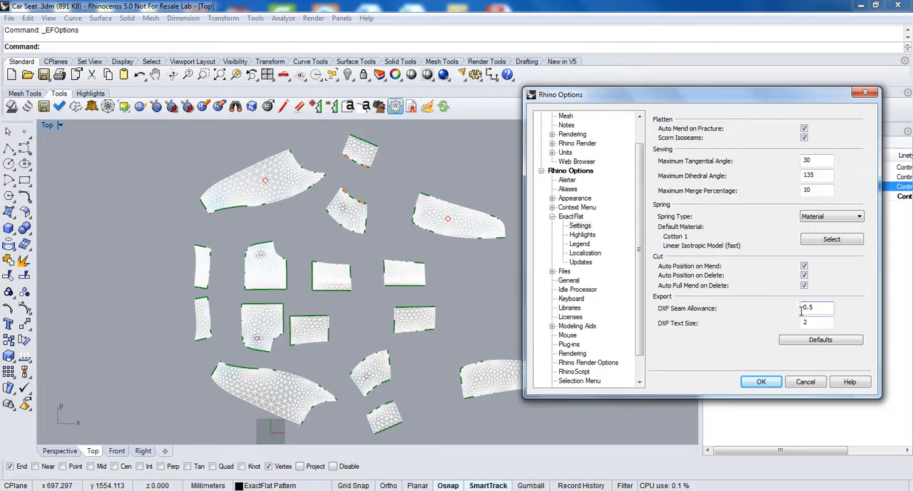
{"action": "left_click_drag", "start_coordinate": [802, 310], "coordinate": [831, 312]}
{"action": "type", "text": "1."}
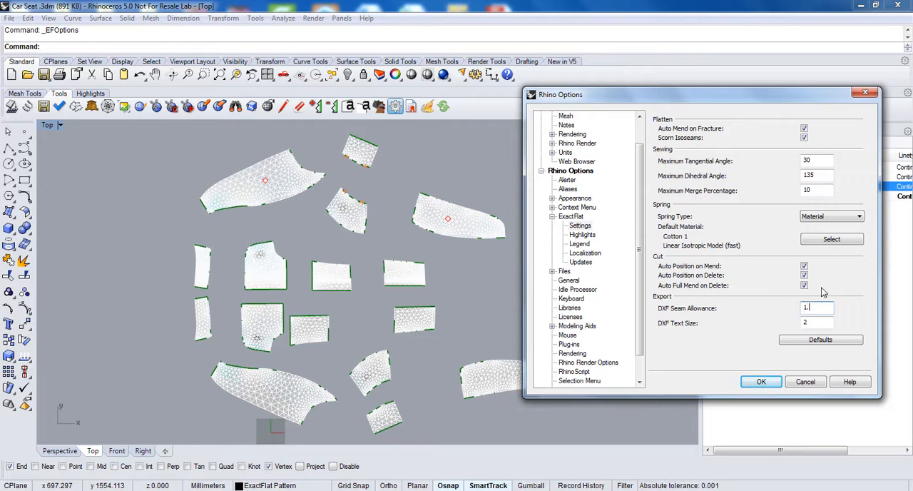
{"action": "type", "text": "0"}
{"action": "left_click_drag", "start_coordinate": [819, 307], "coordinate": [788, 301]}
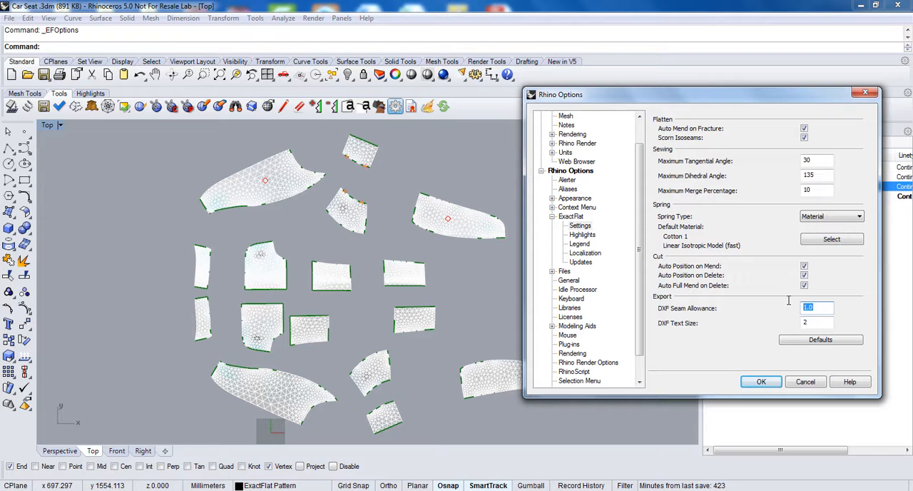
{"action": "type", "text": ".75"}
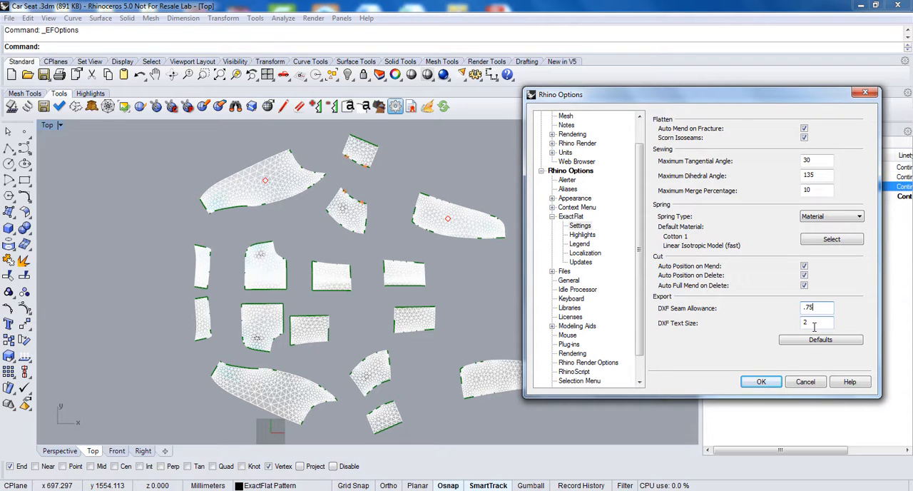
{"action": "left_click", "coordinate": [761, 382]}
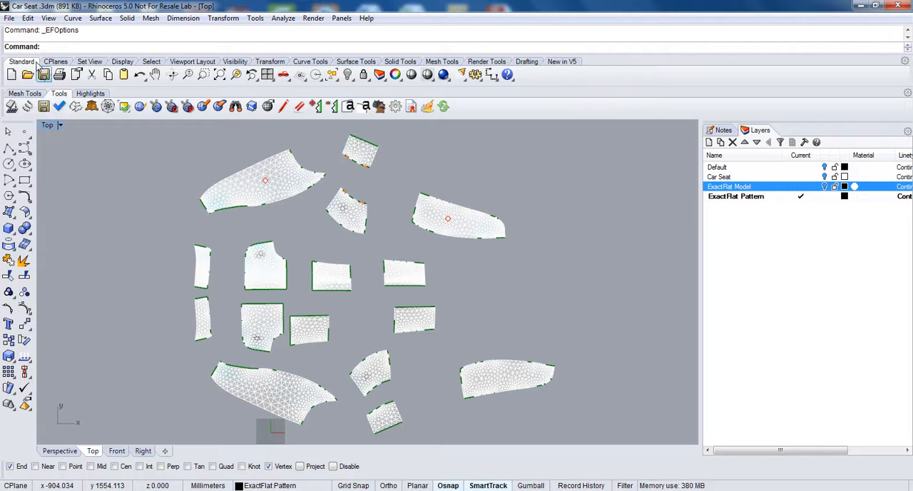
Step: Export the flattened pieces as an AutoCAD DXF named "test dxf" to the Desktop
{"action": "left_click", "coordinate": [10, 18]}
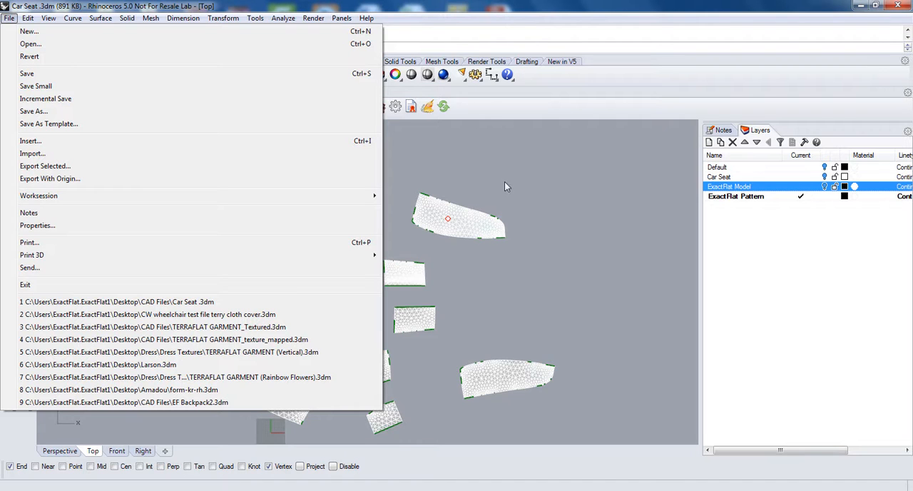
{"action": "left_click", "coordinate": [521, 203]}
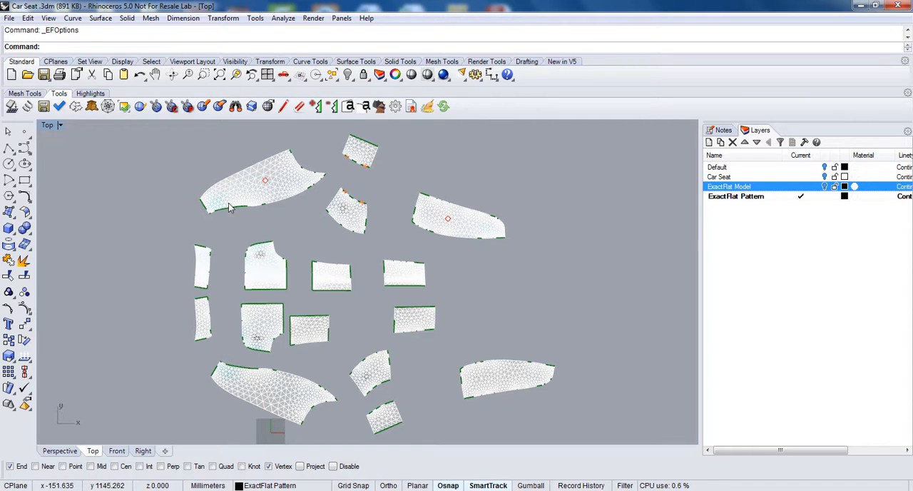
{"action": "left_click", "coordinate": [43, 107]}
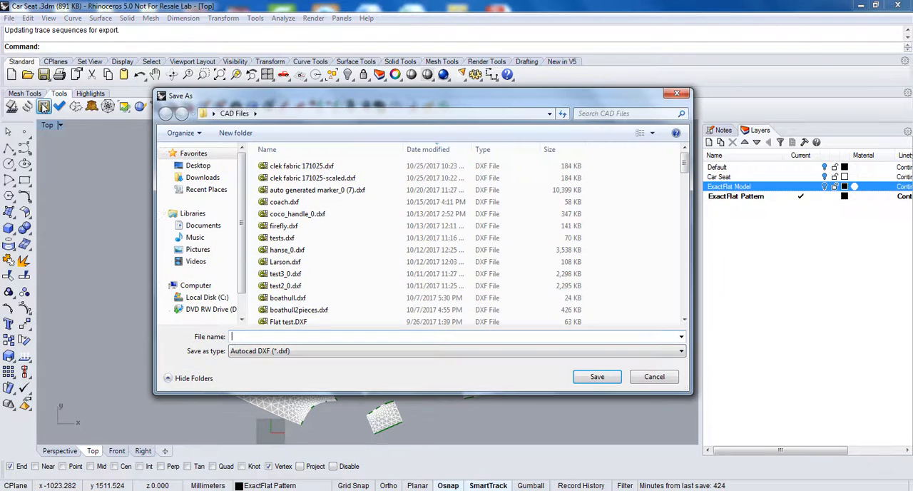
{"action": "left_click", "coordinate": [196, 164]}
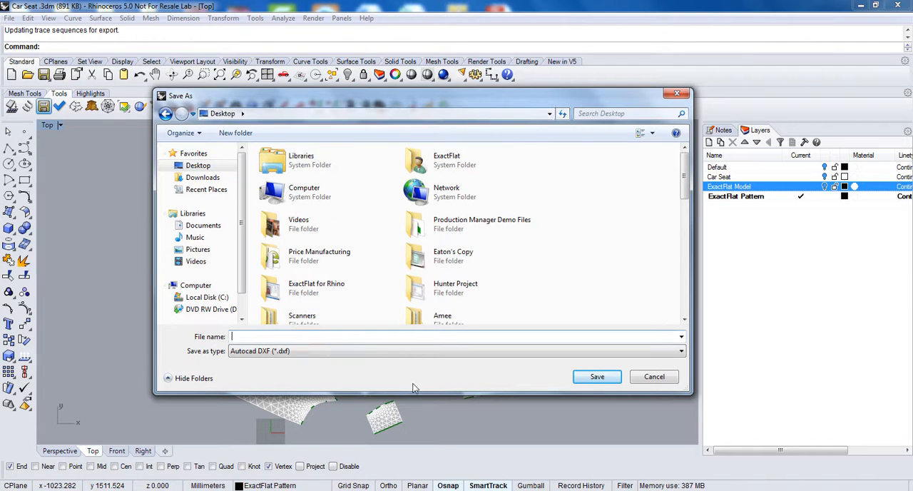
{"action": "type", "text": "tes"}
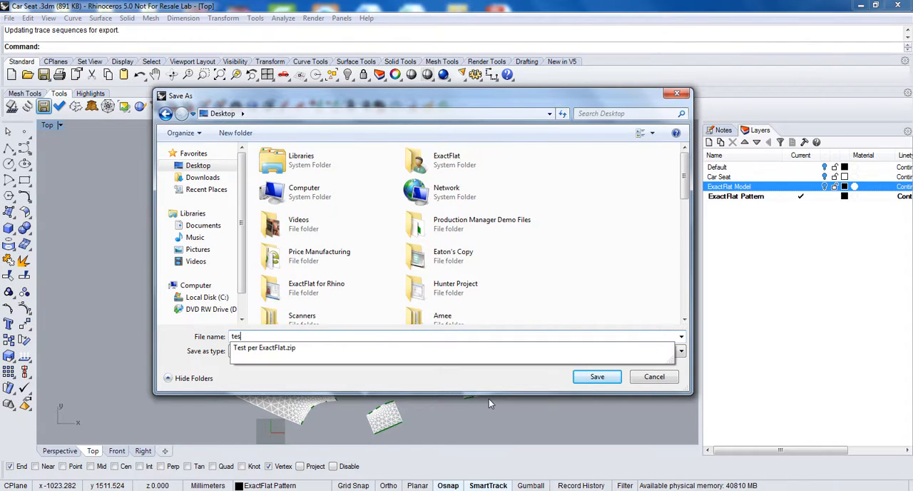
{"action": "type", "text": "t dxf"}
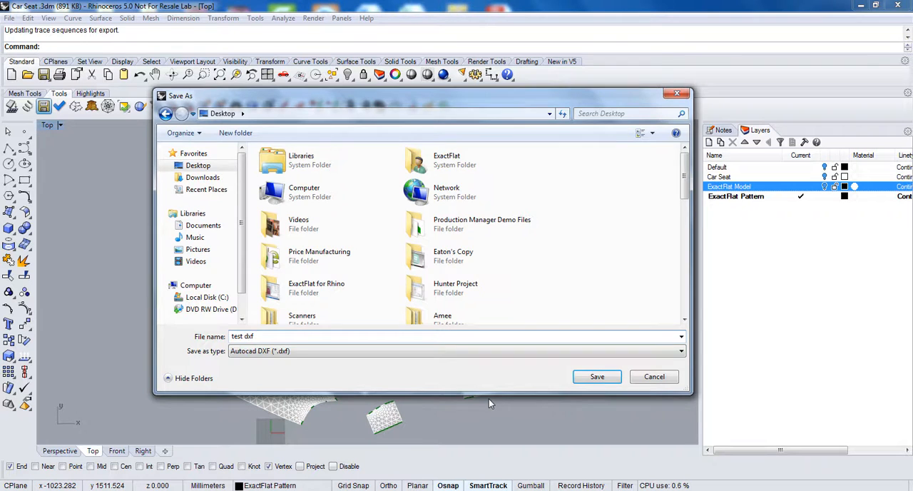
{"action": "key", "text": "Return"}
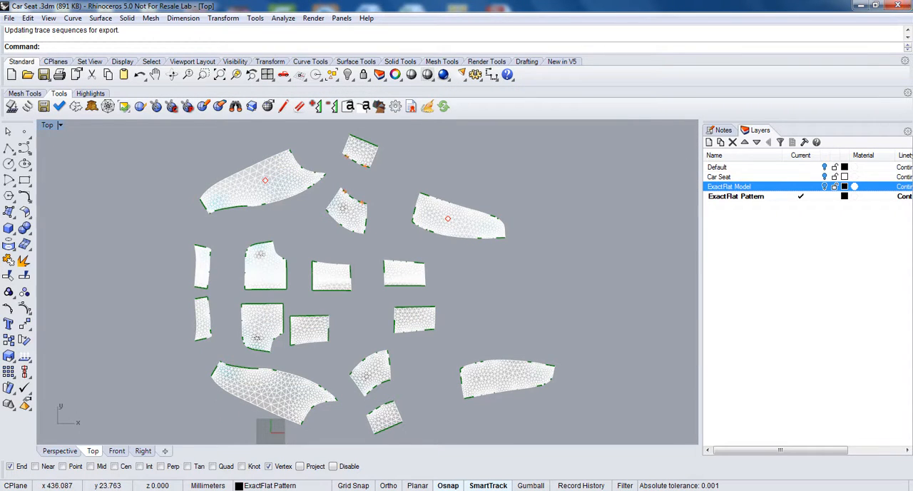
Step: Switch to the desktop, open the exported test dxf.dxf in eDrawings, and display its layer list
{"action": "key", "text": "super"}
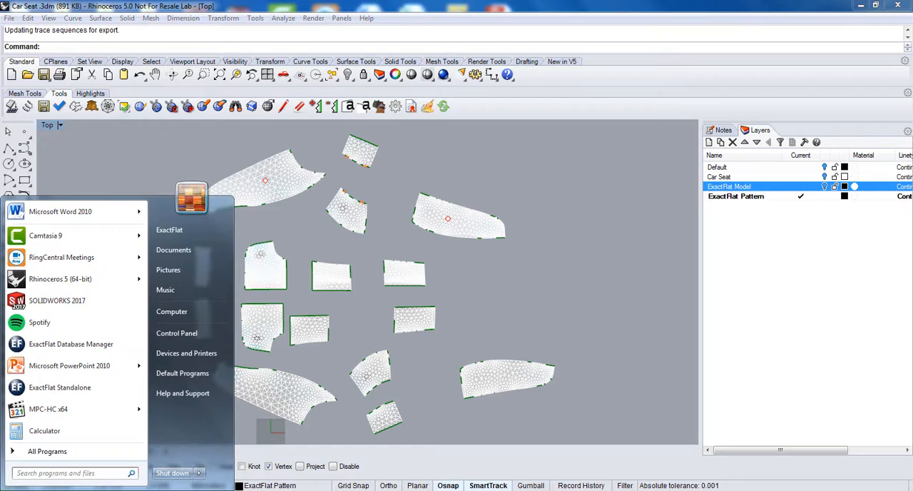
{"action": "key", "text": "Escape"}
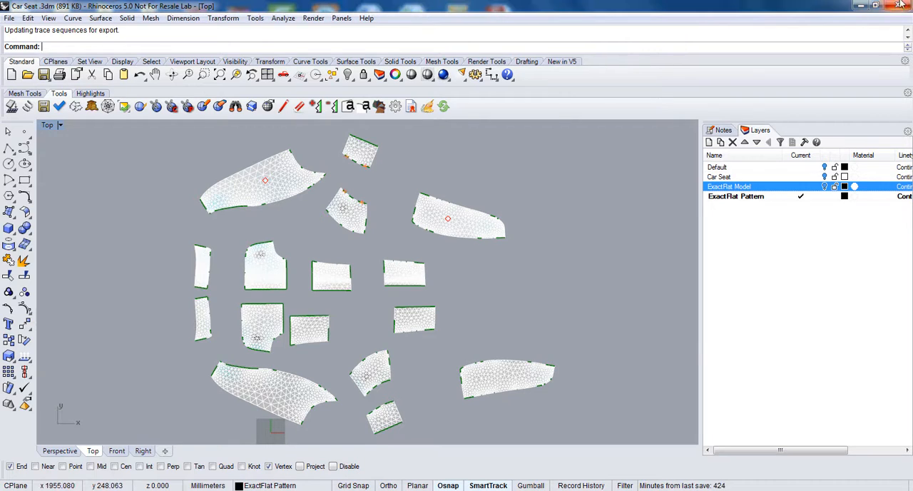
{"action": "left_click", "coordinate": [861, 6]}
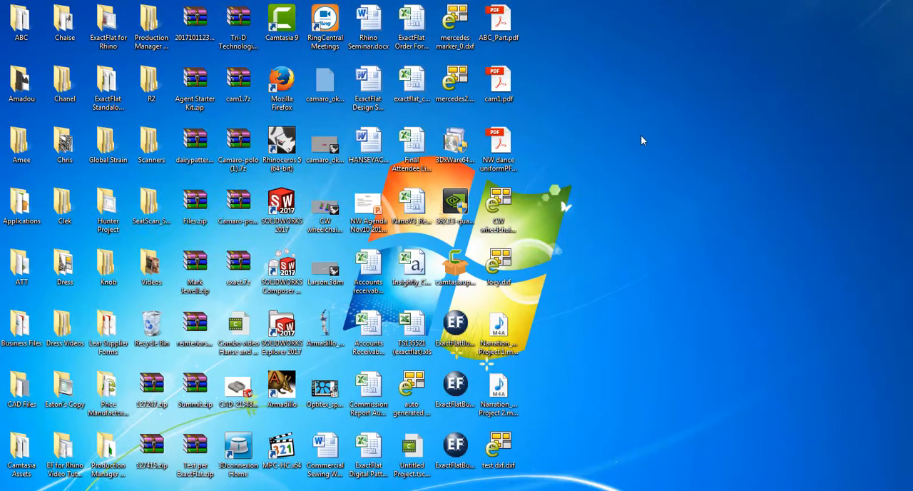
{"action": "left_click", "coordinate": [496, 453]}
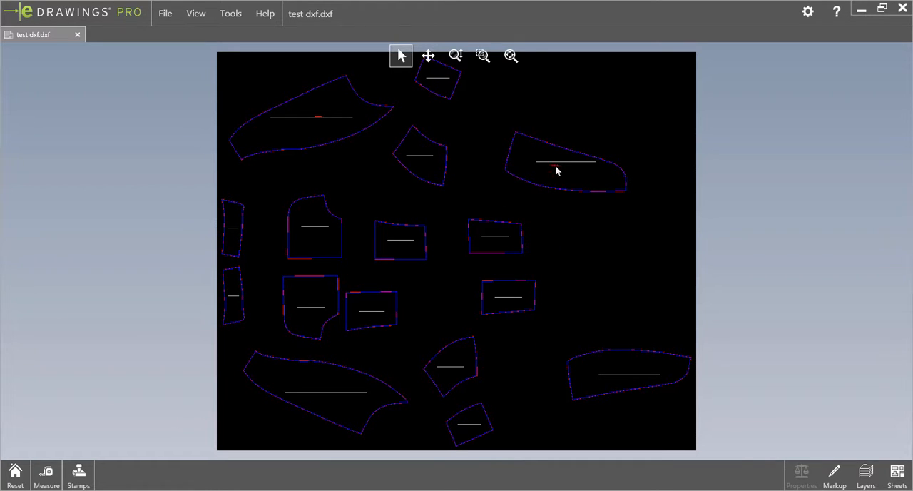
{"action": "left_click", "coordinate": [868, 475]}
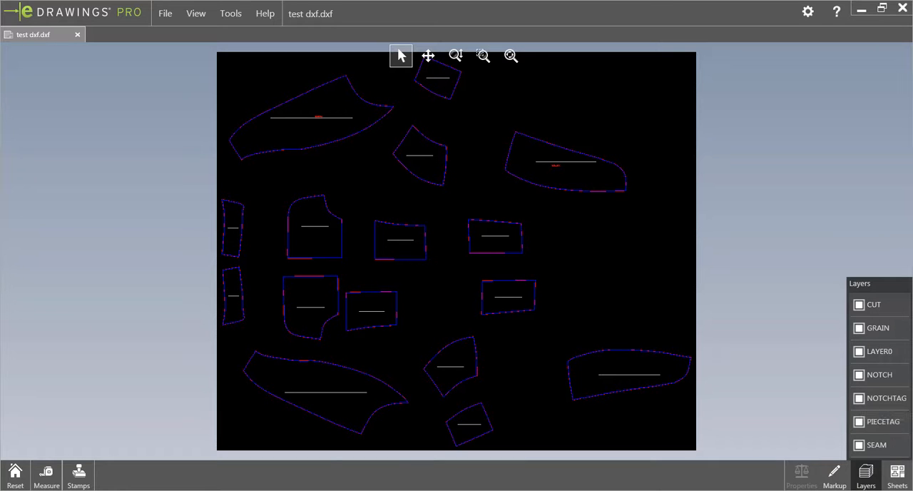
Step: Examine the notch, its tag and the seam and cut lines near the lower end of the upper corner piece's concave edge
{"action": "left_click", "coordinate": [483, 171]}
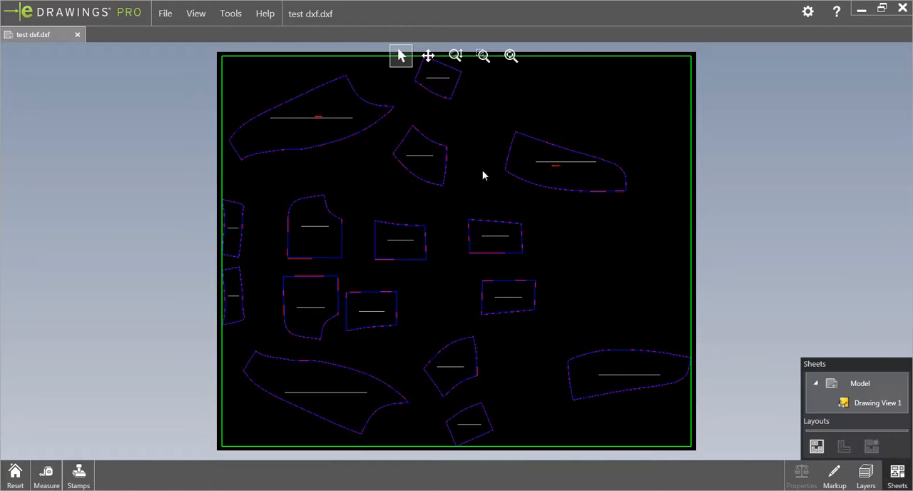
{"action": "scroll", "coordinate": [554, 171], "scroll_direction": "down", "scroll_amount": 1}
{"action": "scroll", "coordinate": [509, 183], "scroll_direction": "up", "scroll_amount": 3}
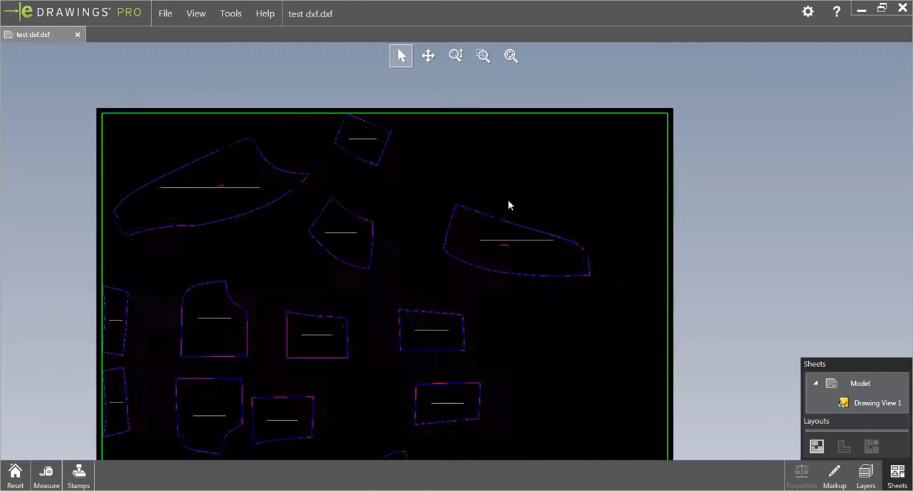
{"action": "scroll", "coordinate": [206, 184], "scroll_direction": "up", "scroll_amount": 2}
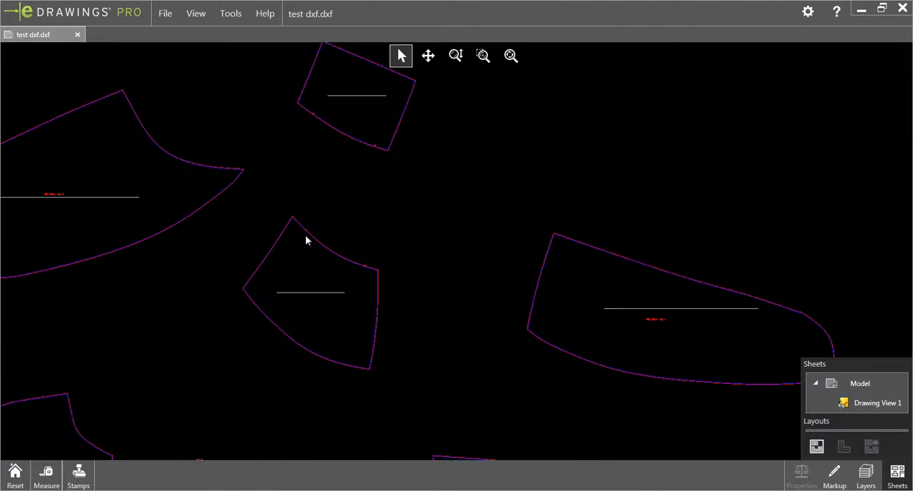
{"action": "scroll", "coordinate": [335, 251], "scroll_direction": "up", "scroll_amount": 3}
{"action": "scroll", "coordinate": [389, 275], "scroll_direction": "up", "scroll_amount": 1}
{"action": "scroll", "coordinate": [514, 287], "scroll_direction": "up", "scroll_amount": 2}
{"action": "scroll", "coordinate": [433, 285], "scroll_direction": "up", "scroll_amount": 1}
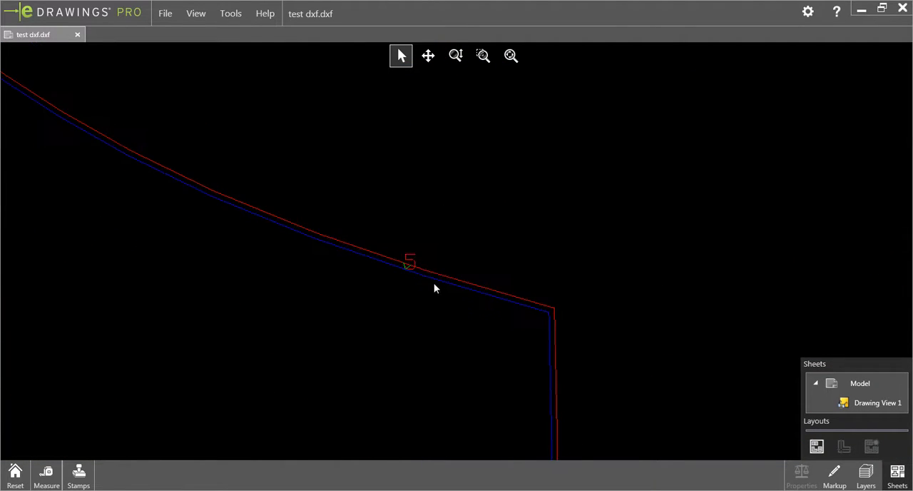
{"action": "scroll", "coordinate": [414, 271], "scroll_direction": "up", "scroll_amount": 2}
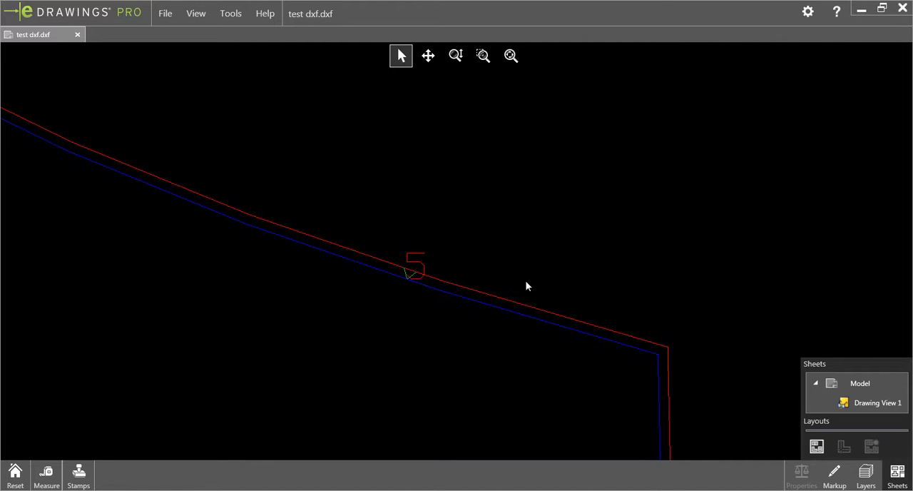
Step: Examine the other notch tag near the pointed upper corner of the same piece's concave edge
{"action": "scroll", "coordinate": [384, 295], "scroll_direction": "down", "scroll_amount": 1}
{"action": "scroll", "coordinate": [357, 282], "scroll_direction": "down", "scroll_amount": 3}
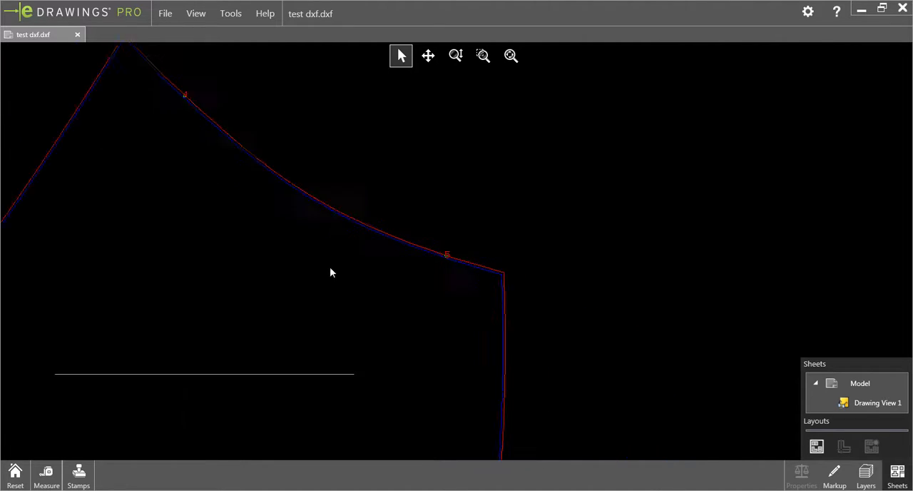
{"action": "scroll", "coordinate": [306, 235], "scroll_direction": "down", "scroll_amount": 2}
{"action": "scroll", "coordinate": [306, 171], "scroll_direction": "up", "scroll_amount": 1}
{"action": "scroll", "coordinate": [343, 174], "scroll_direction": "up", "scroll_amount": 1}
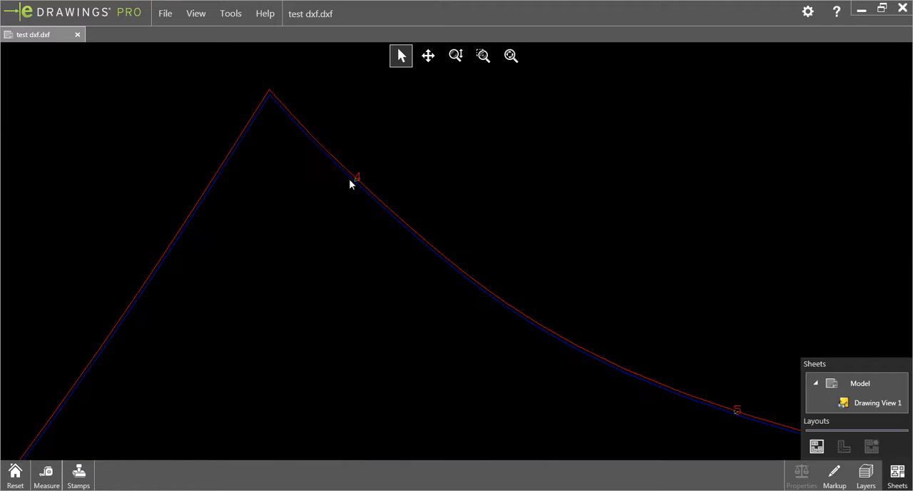
{"action": "scroll", "coordinate": [360, 214], "scroll_direction": "up", "scroll_amount": 1}
{"action": "scroll", "coordinate": [398, 312], "scroll_direction": "down", "scroll_amount": 2}
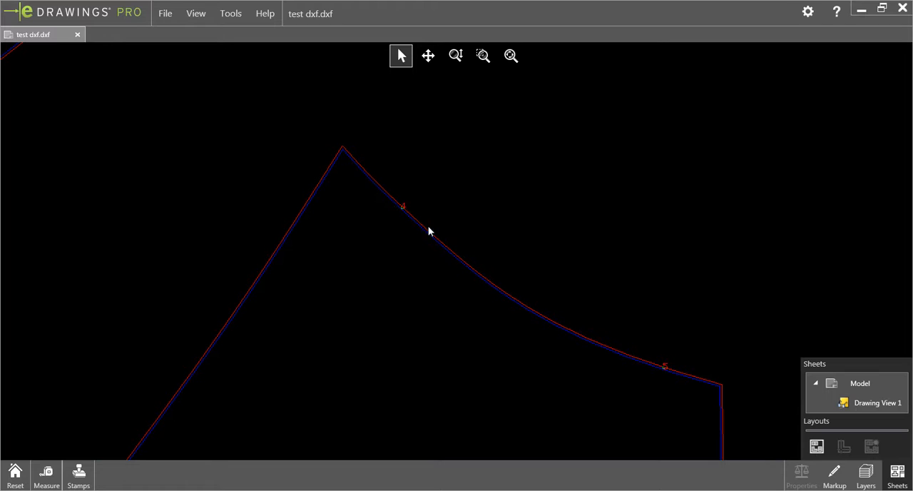
{"action": "scroll", "coordinate": [442, 252], "scroll_direction": "down", "scroll_amount": 2}
{"action": "scroll", "coordinate": [448, 257], "scroll_direction": "up", "scroll_amount": 1}
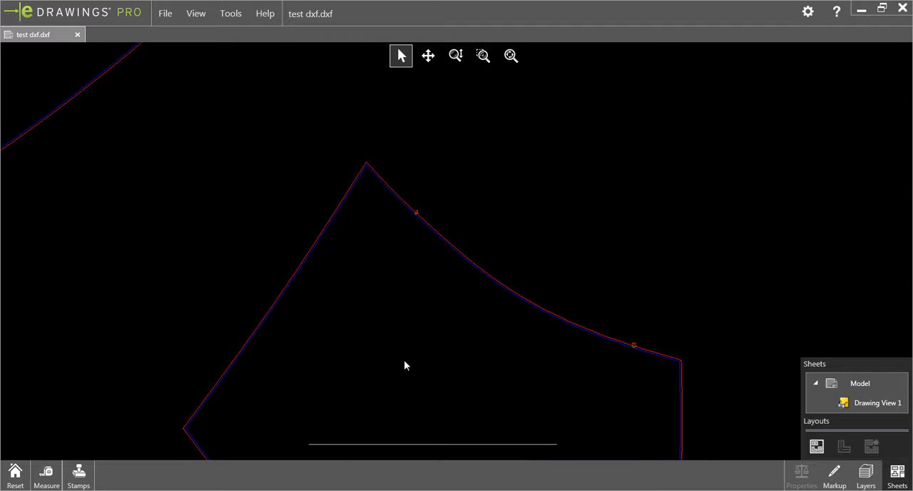
Step: Inspect the piece tag text above the grain line of the upper large curved piece and fit the whole drawing in view
{"action": "scroll", "coordinate": [394, 354], "scroll_direction": "down", "scroll_amount": 2}
{"action": "scroll", "coordinate": [111, 193], "scroll_direction": "down", "scroll_amount": 3}
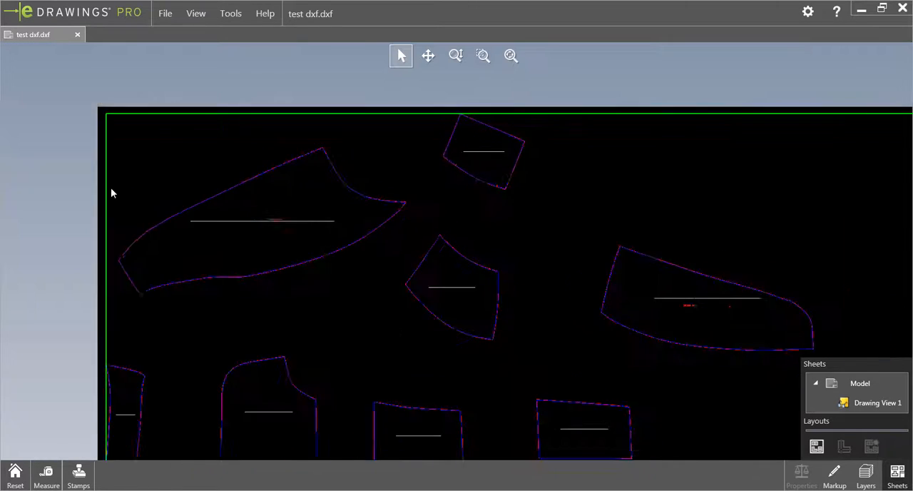
{"action": "scroll", "coordinate": [389, 240], "scroll_direction": "up", "scroll_amount": 8}
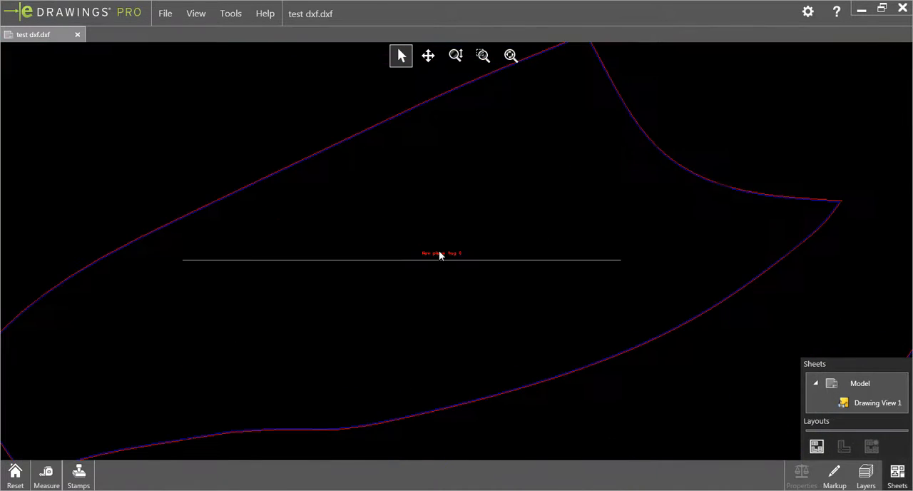
{"action": "scroll", "coordinate": [440, 255], "scroll_direction": "up", "scroll_amount": 5}
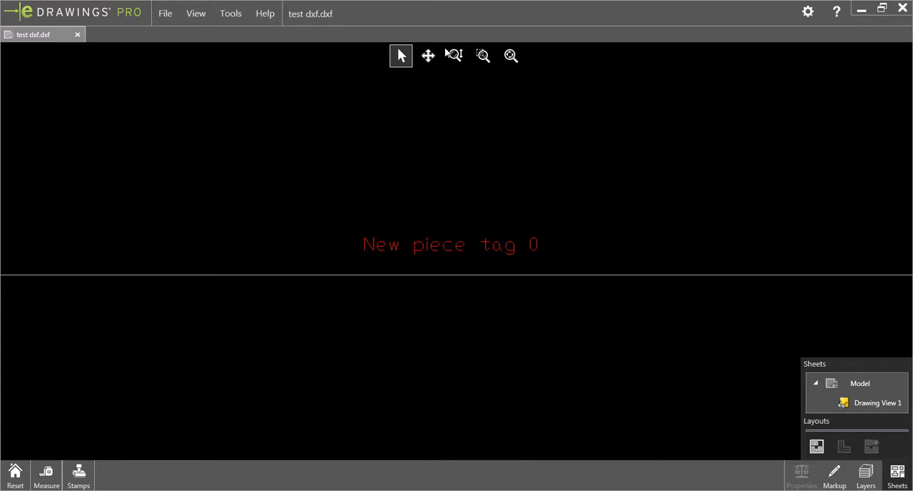
{"action": "left_click", "coordinate": [510, 55]}
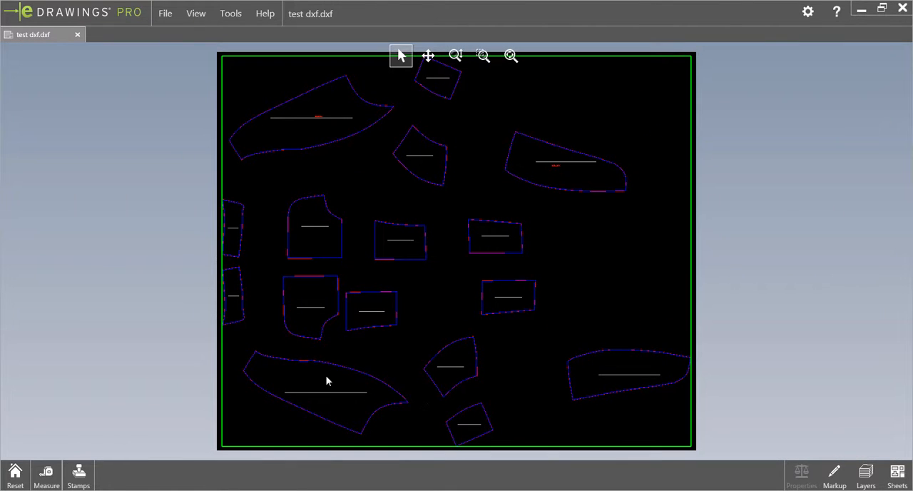